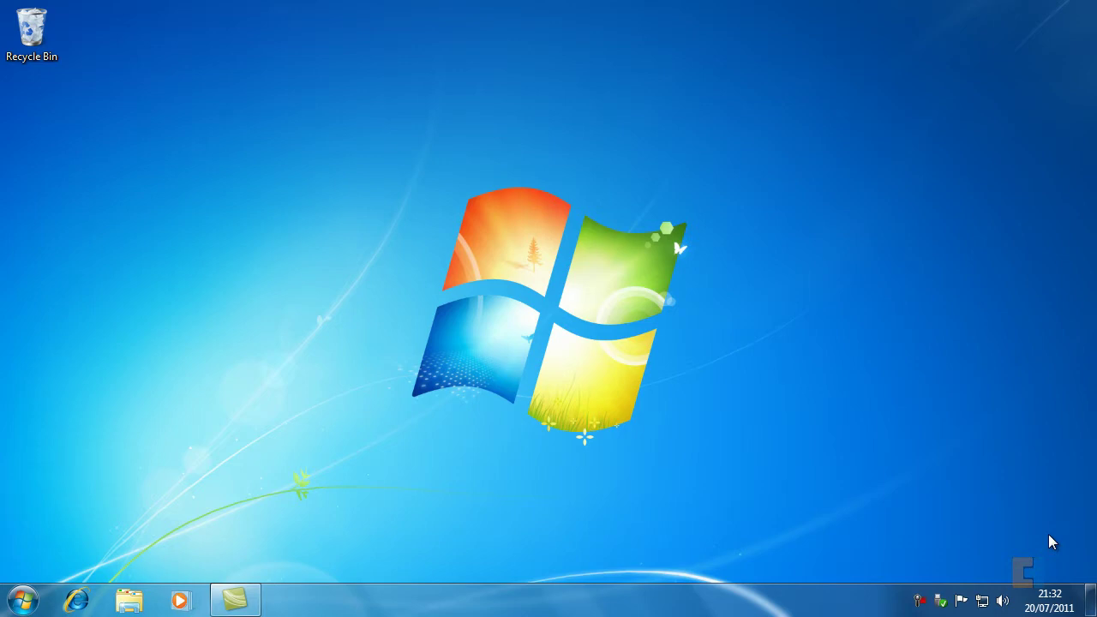
# Open Personalization from the desktop's right-click menu
pyautogui.rightClick(239, 245)
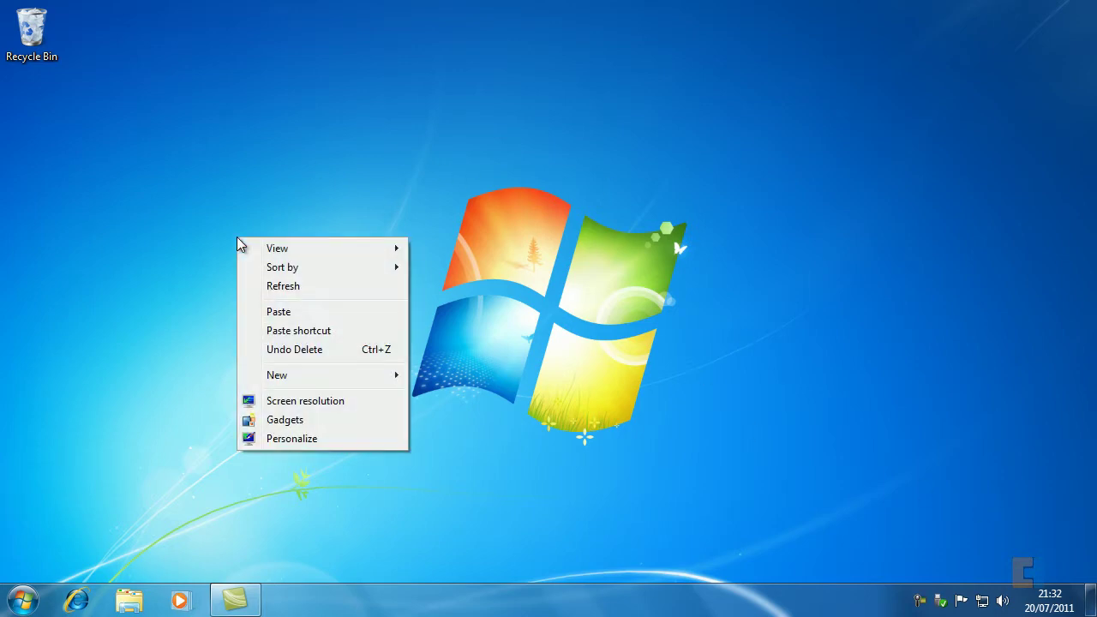
pyautogui.click(291, 439)
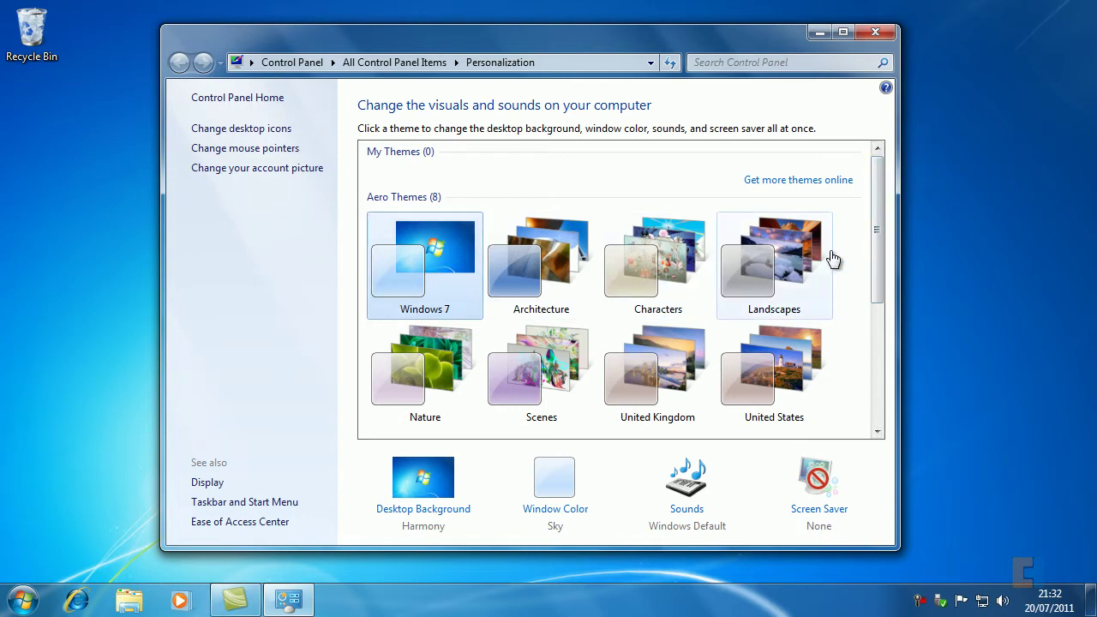
pyautogui.scroll(-1, 877, 248)
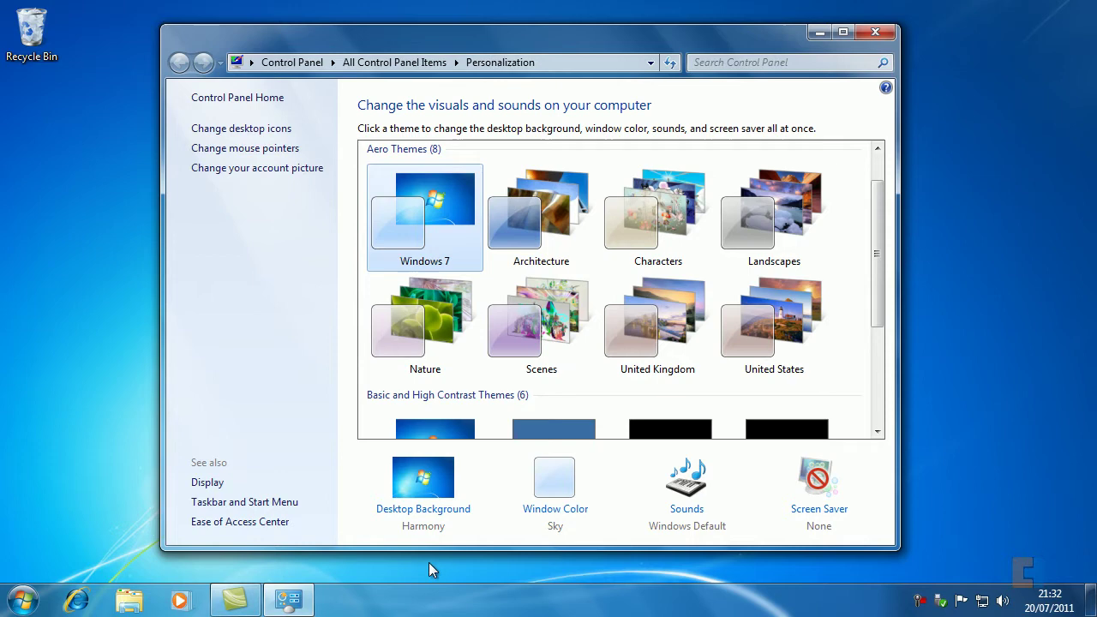
pyautogui.moveTo(449, 39)
pyautogui.mouseDown()
pyautogui.moveTo(486, 58)
pyautogui.moveTo(436, 38)
pyautogui.mouseUp()
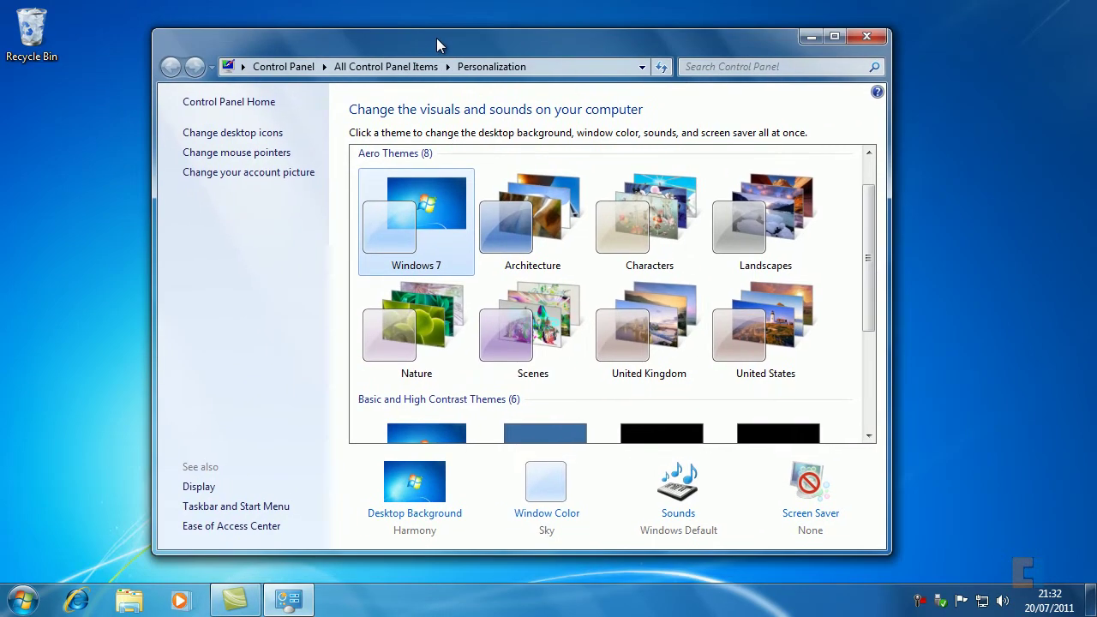
pyautogui.scroll(-2, 865, 264)
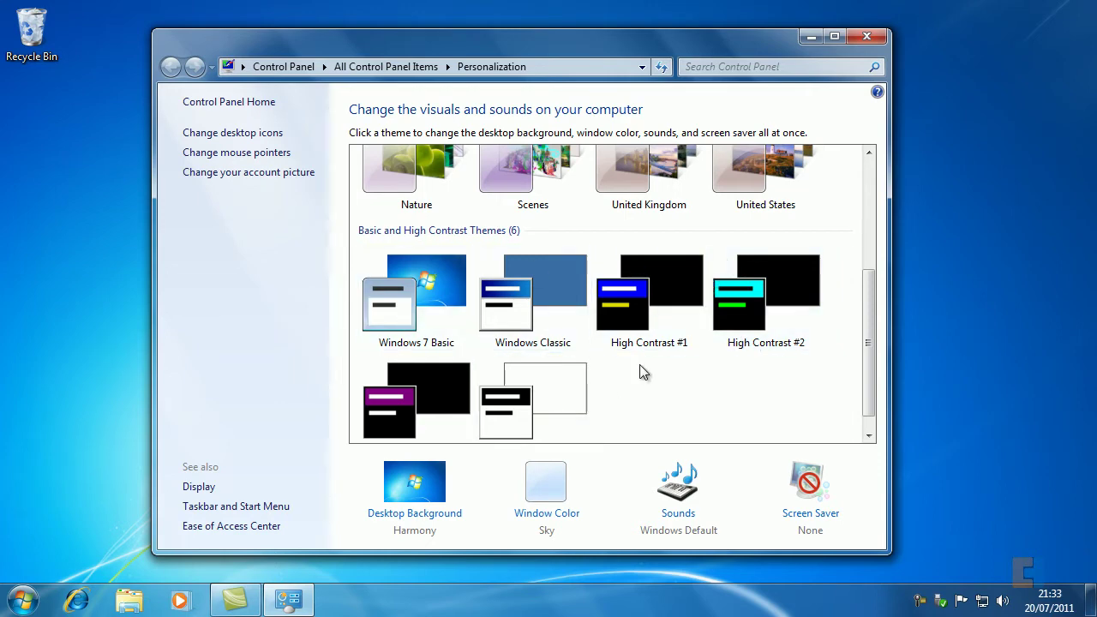
pyautogui.moveTo(870, 344); pyautogui.dragTo(886, 234)
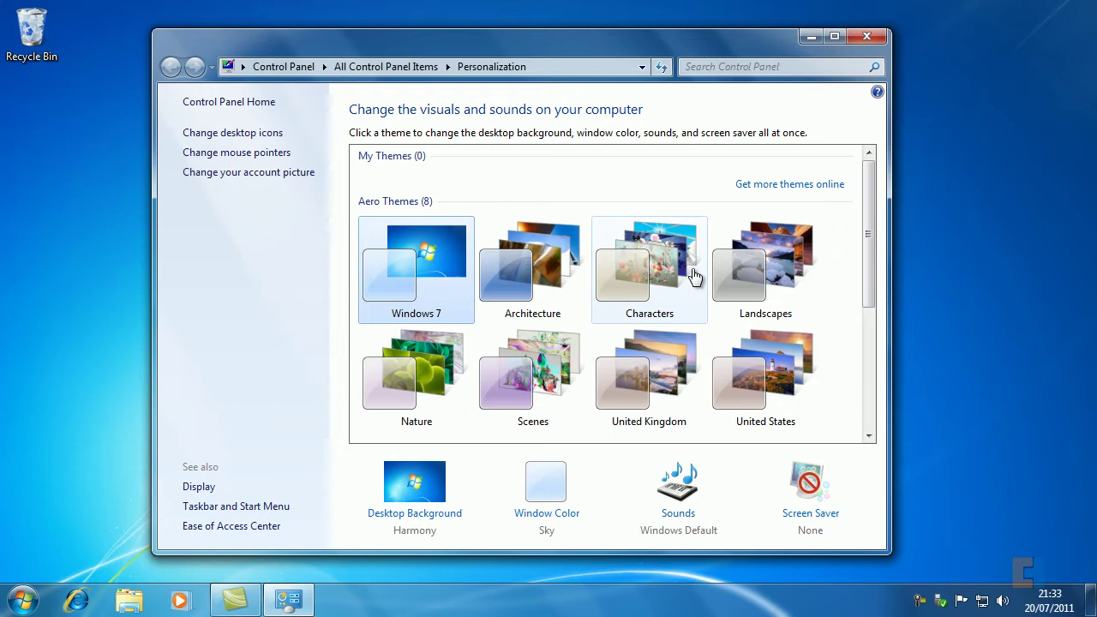
# Try the Architecture and Characters themes, then settle on the Landscapes theme
pyautogui.click(501, 283)
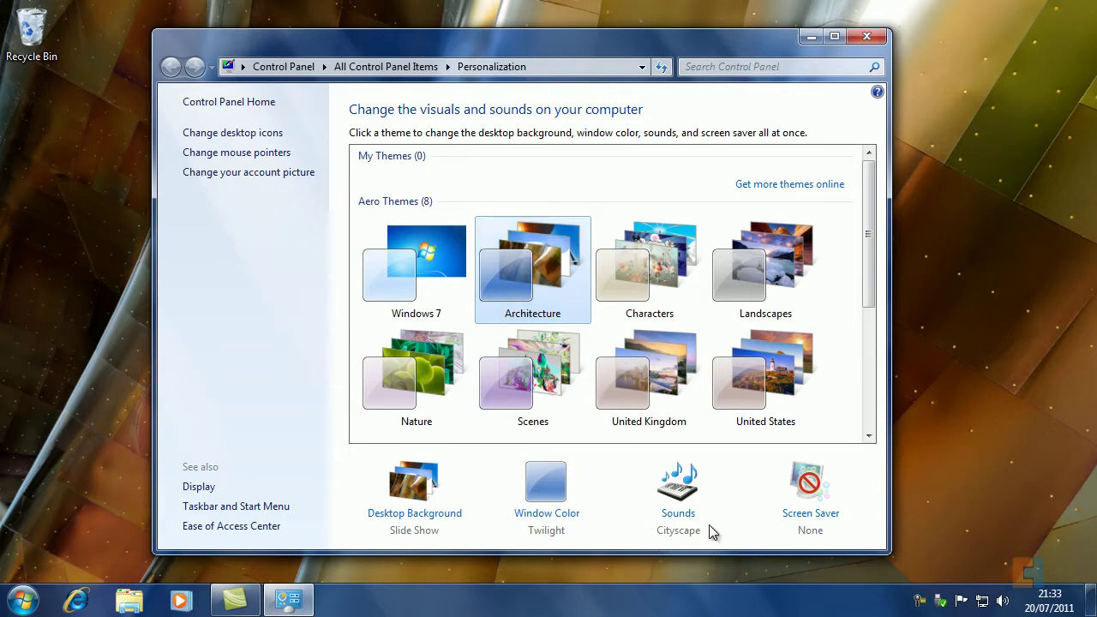
pyautogui.click(661, 310)
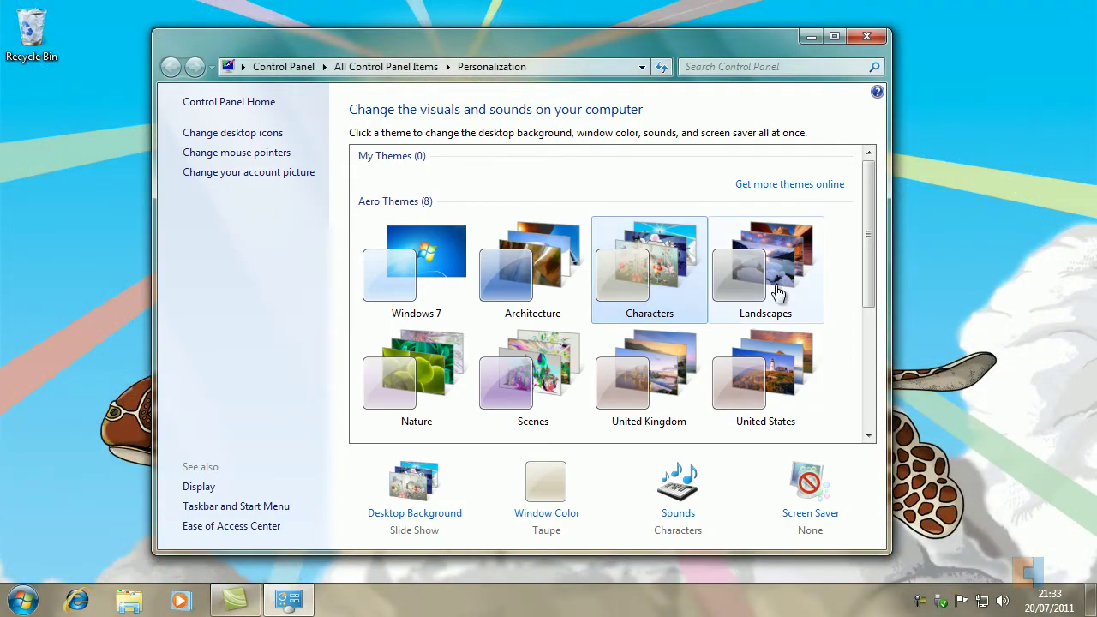
pyautogui.click(777, 293)
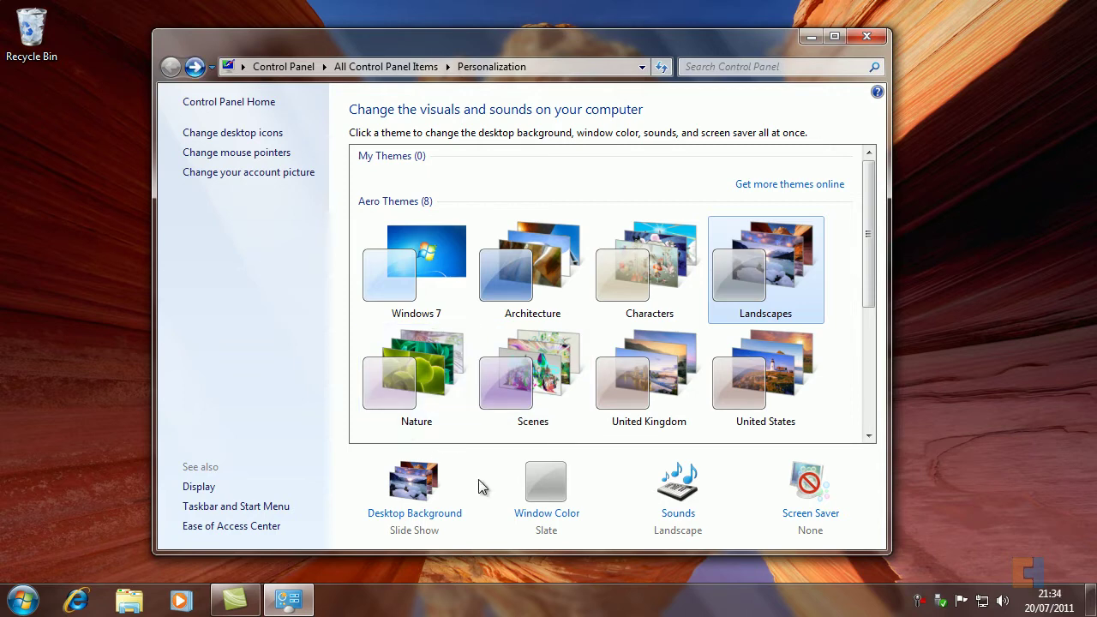
# Set the Desktop Background picture location to the Theme Wallpapers folder under My Pictures
pyautogui.click(419, 514)
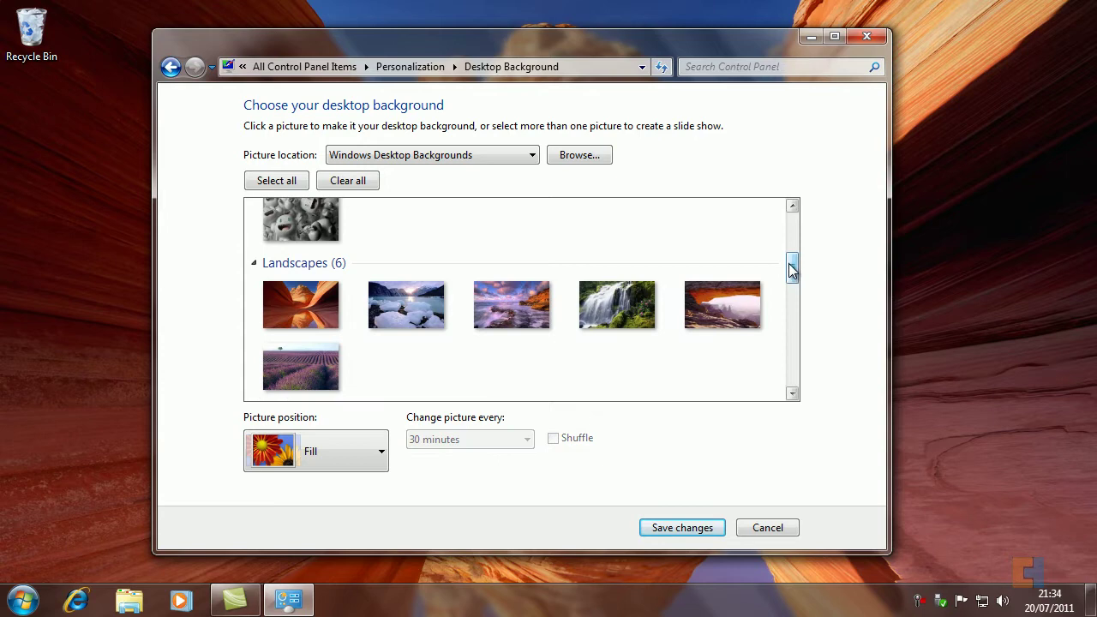
pyautogui.moveTo(790, 267); pyautogui.dragTo(795, 220)
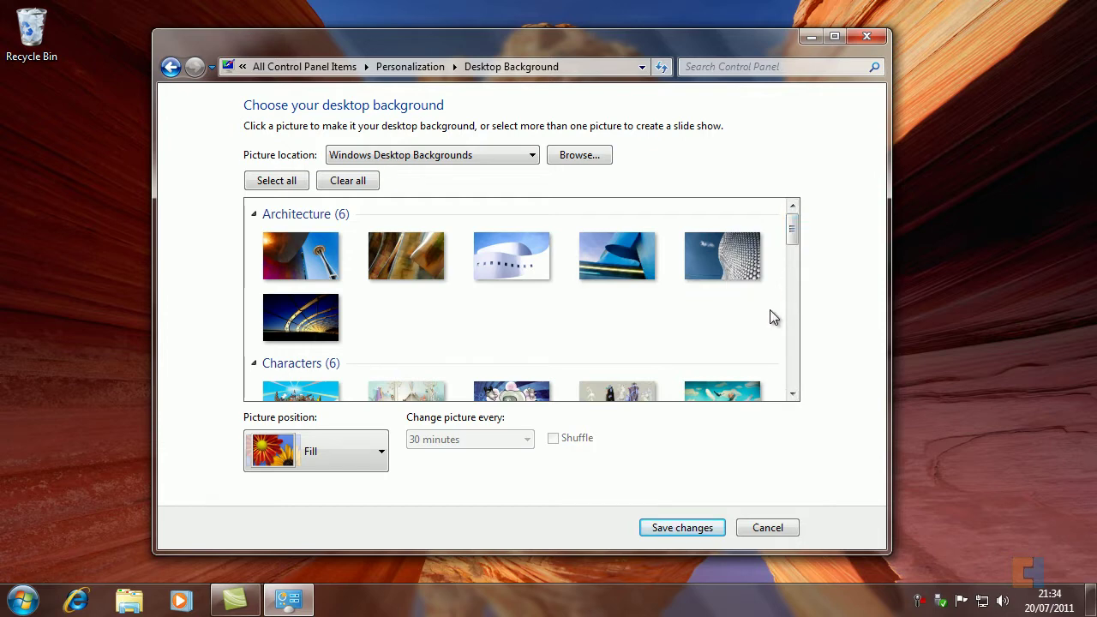
pyautogui.click(580, 155)
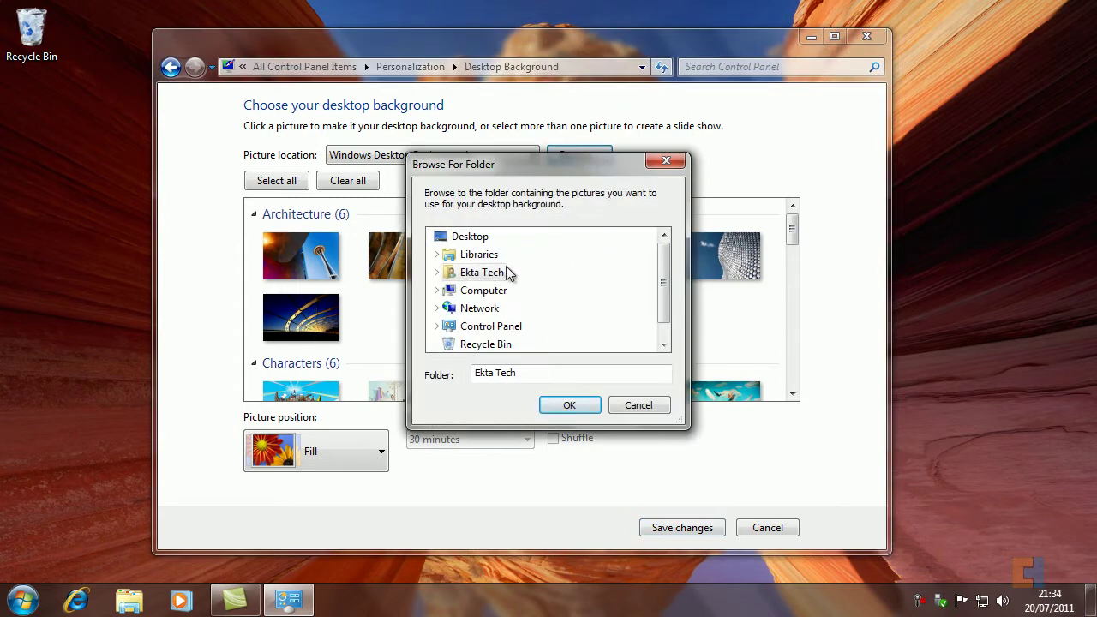
pyautogui.click(437, 273)
pyautogui.scroll(-1, 573, 313)
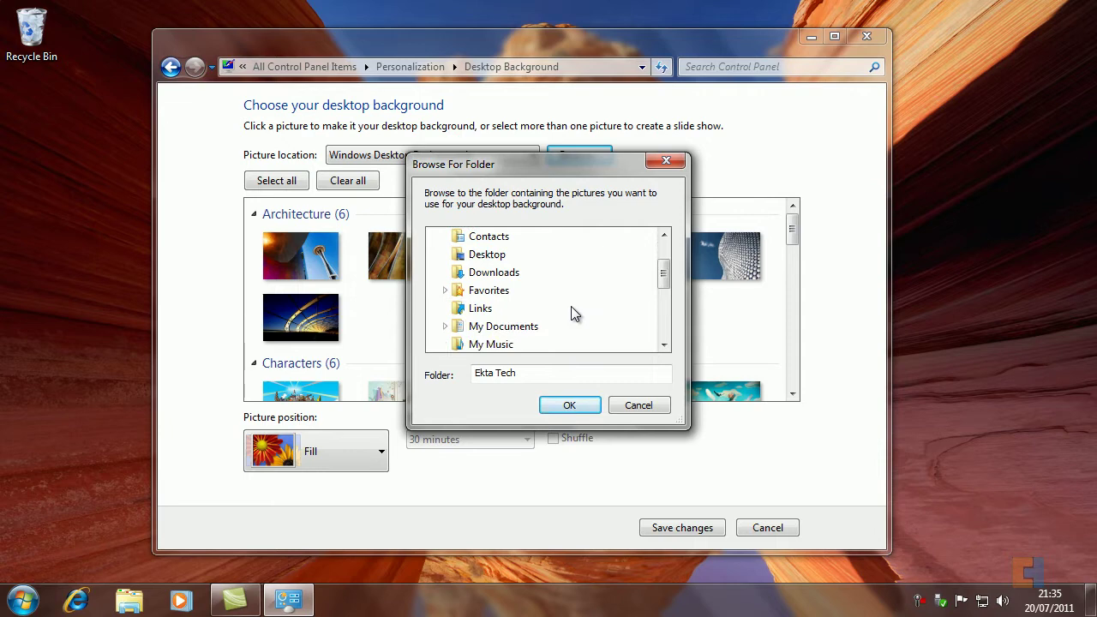
pyautogui.scroll(-1, 566, 313)
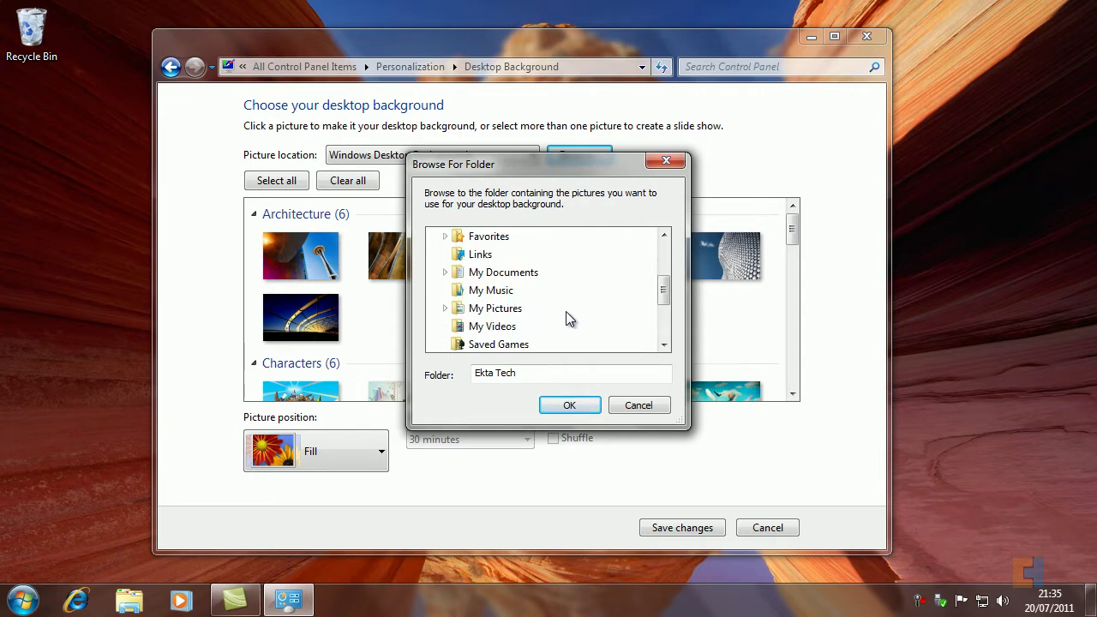
pyautogui.click(443, 309)
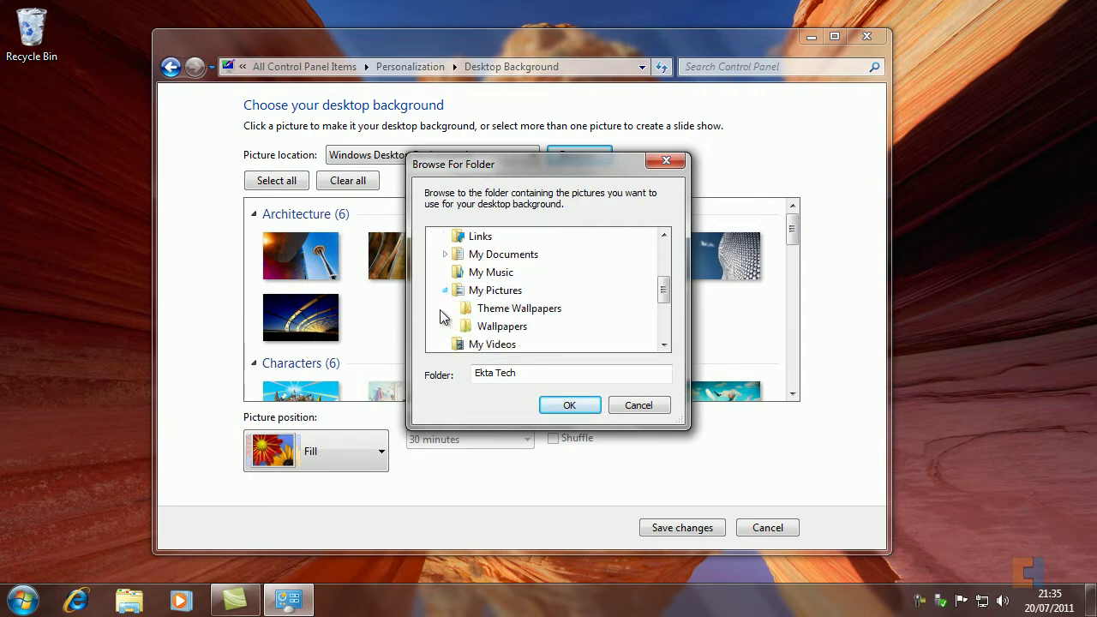
pyautogui.click(521, 311)
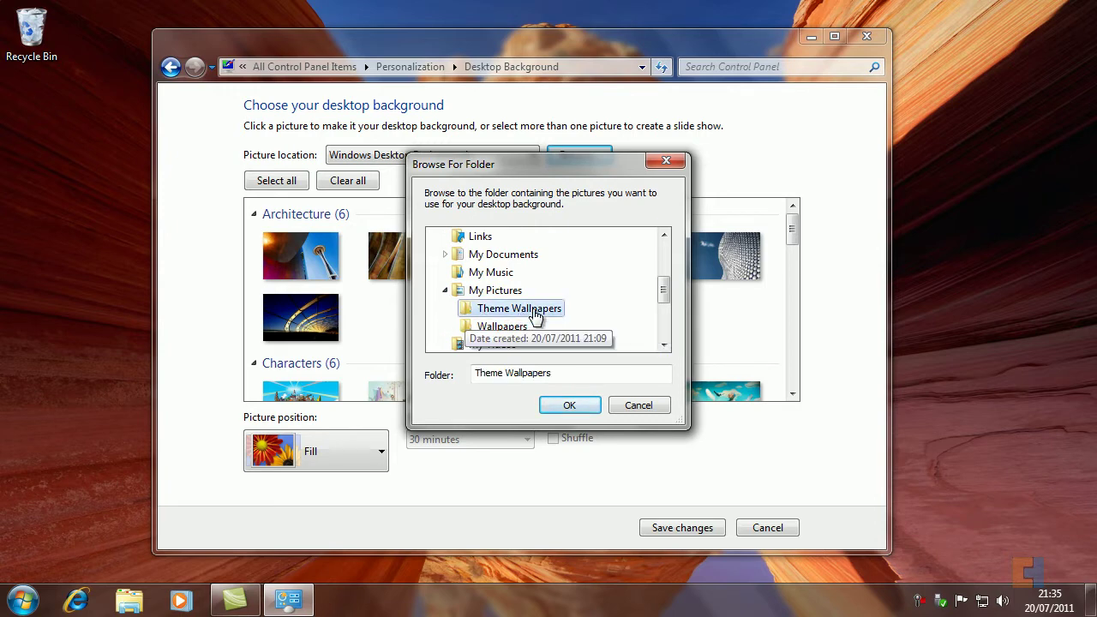
# Use the Theme Wallpapers pictures, changing every 10 seconds with Shuffle on
pyautogui.click(570, 408)
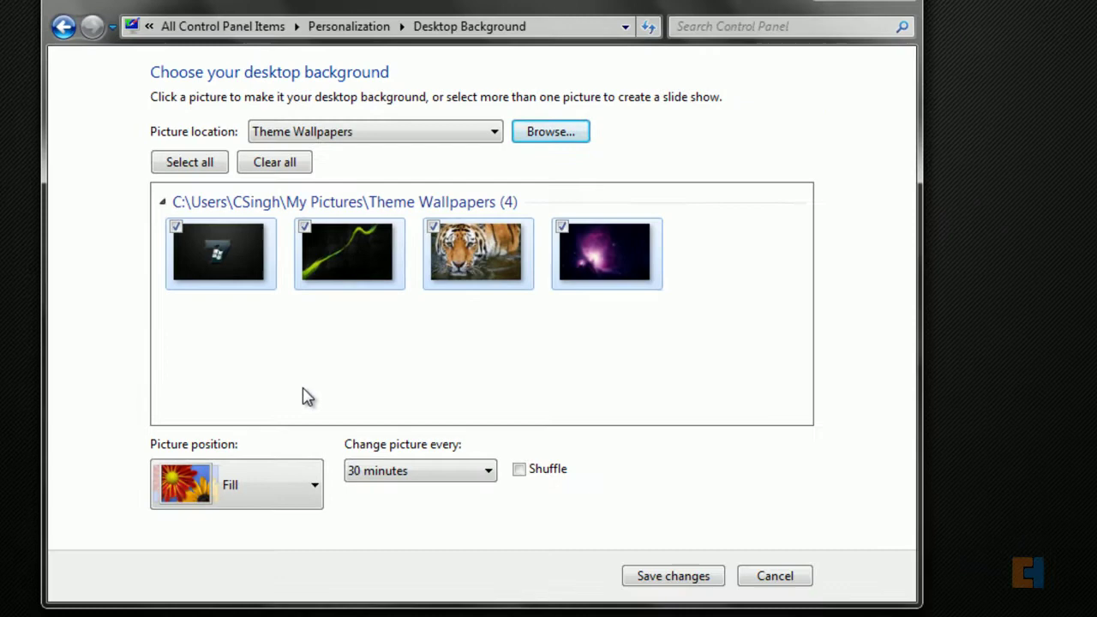
pyautogui.click(361, 477)
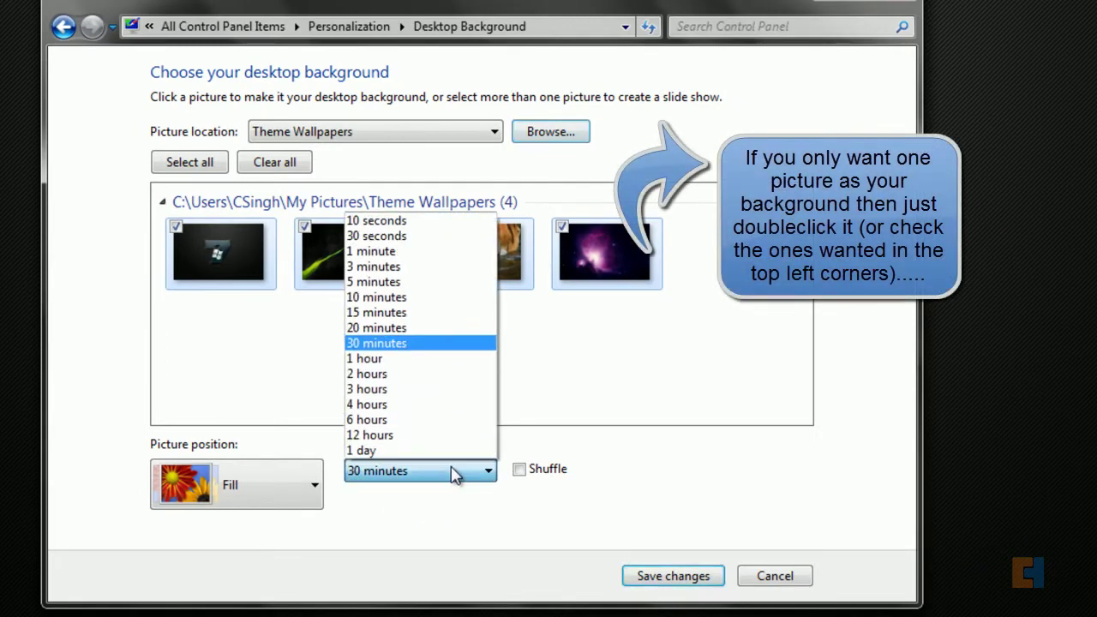
pyautogui.click(399, 223)
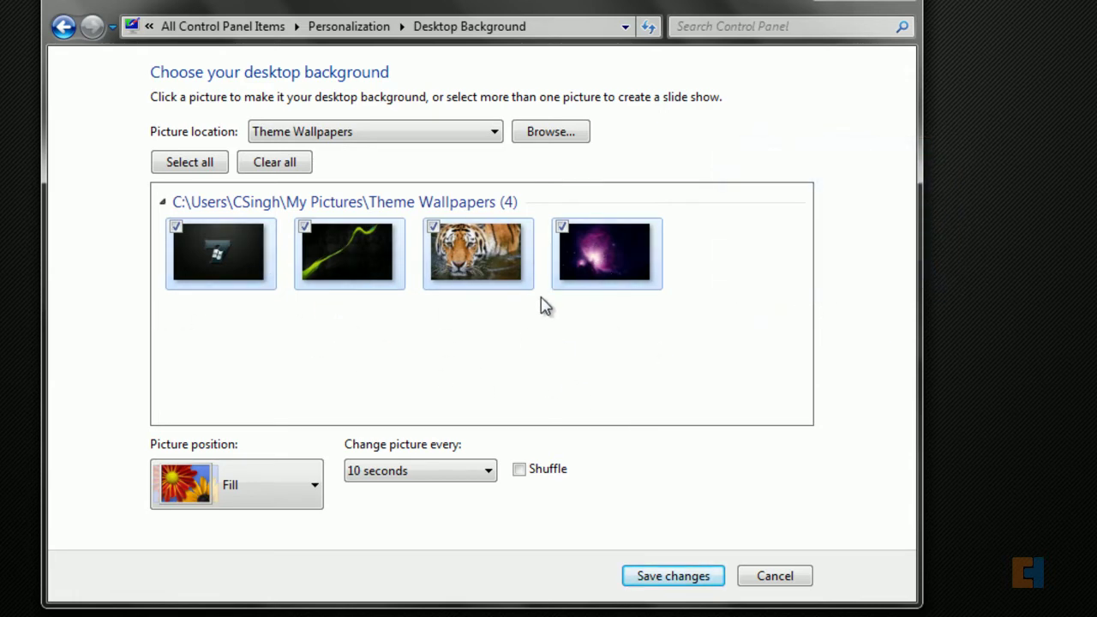
pyautogui.click(519, 469)
pyautogui.moveTo(350, 292)
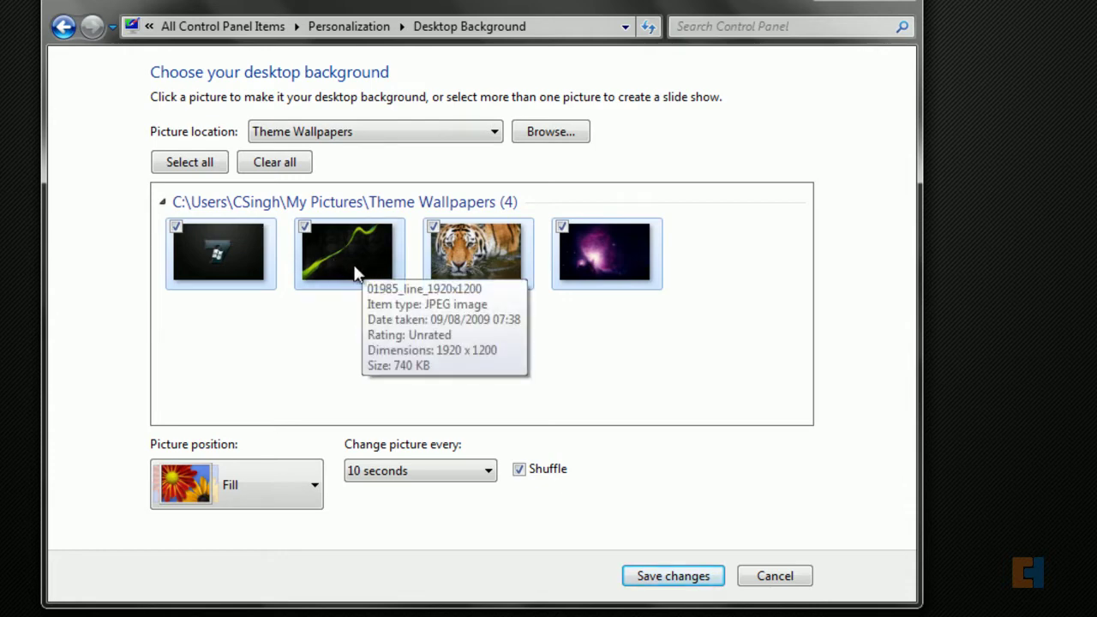
pyautogui.click(314, 482)
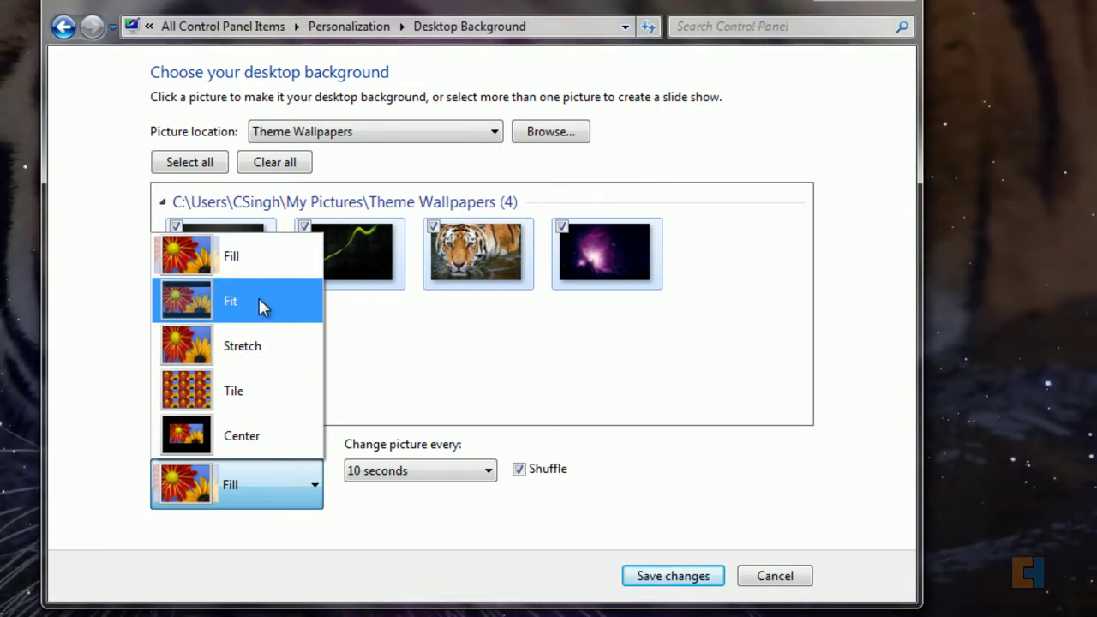
# Keep Fill position, preview the wallpaper, then save the slideshow at a 1-minute interval
pyautogui.click(255, 503)
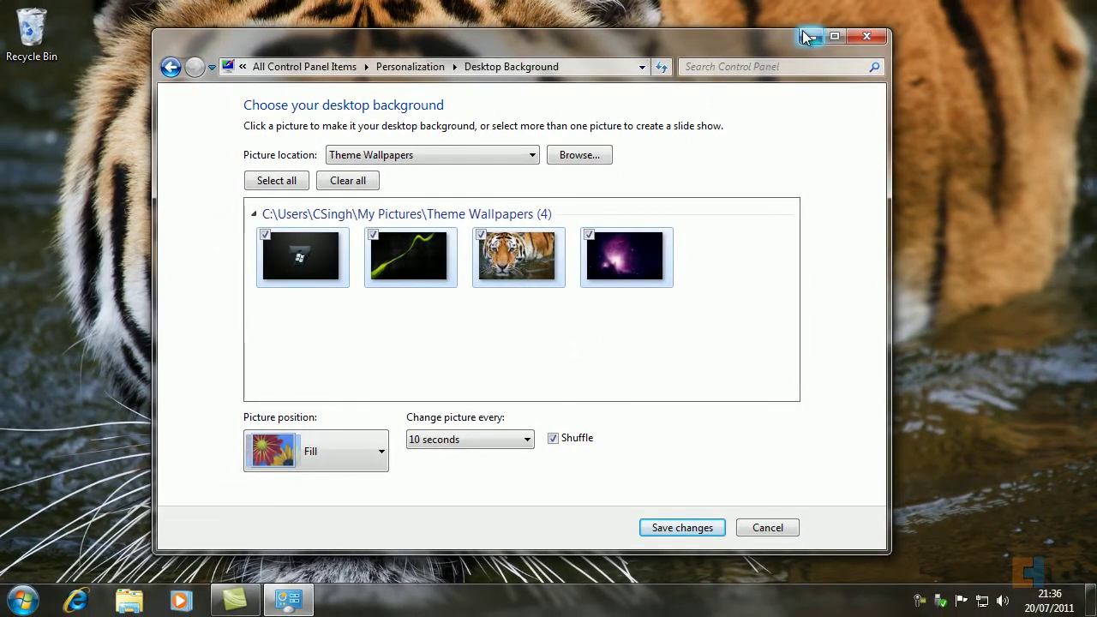
pyautogui.click(809, 36)
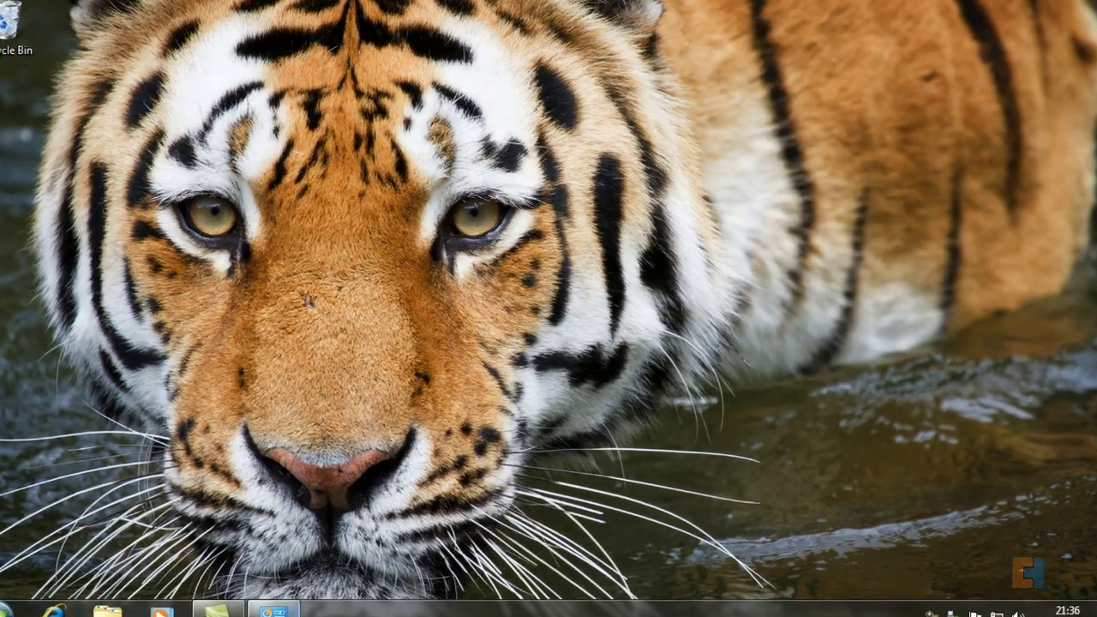
pyautogui.click(288, 600)
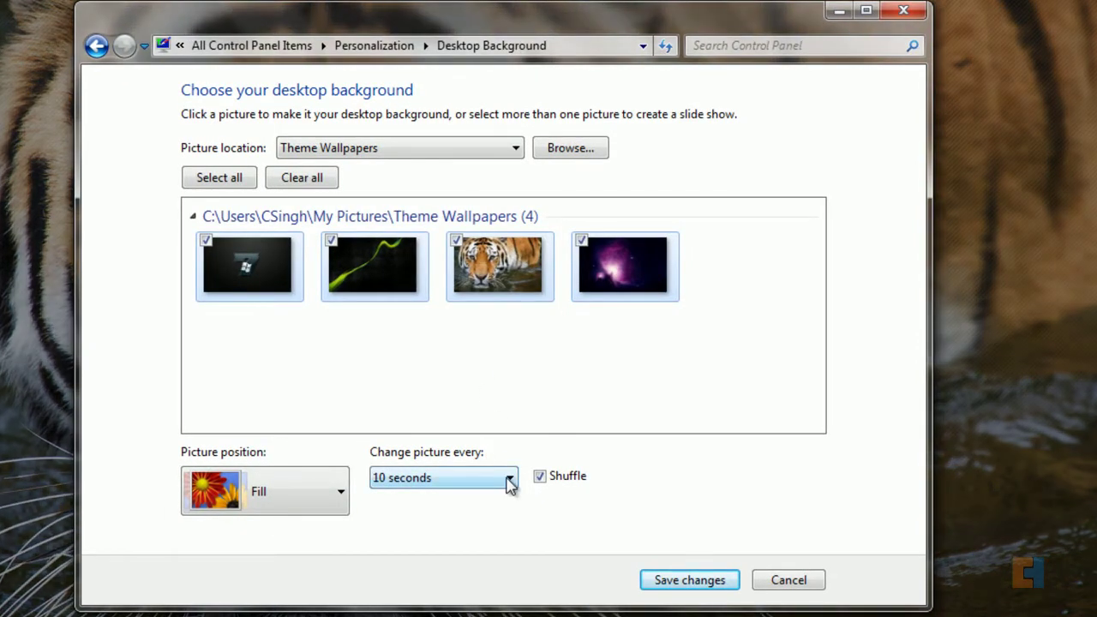
pyautogui.click(509, 478)
pyautogui.click(421, 265)
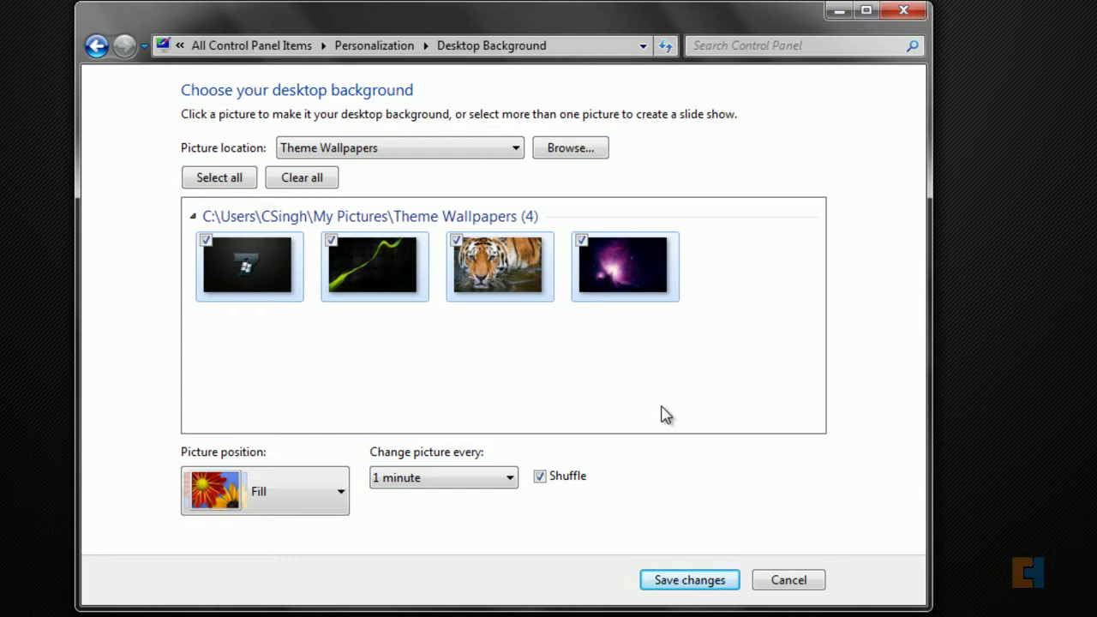
pyautogui.click(690, 583)
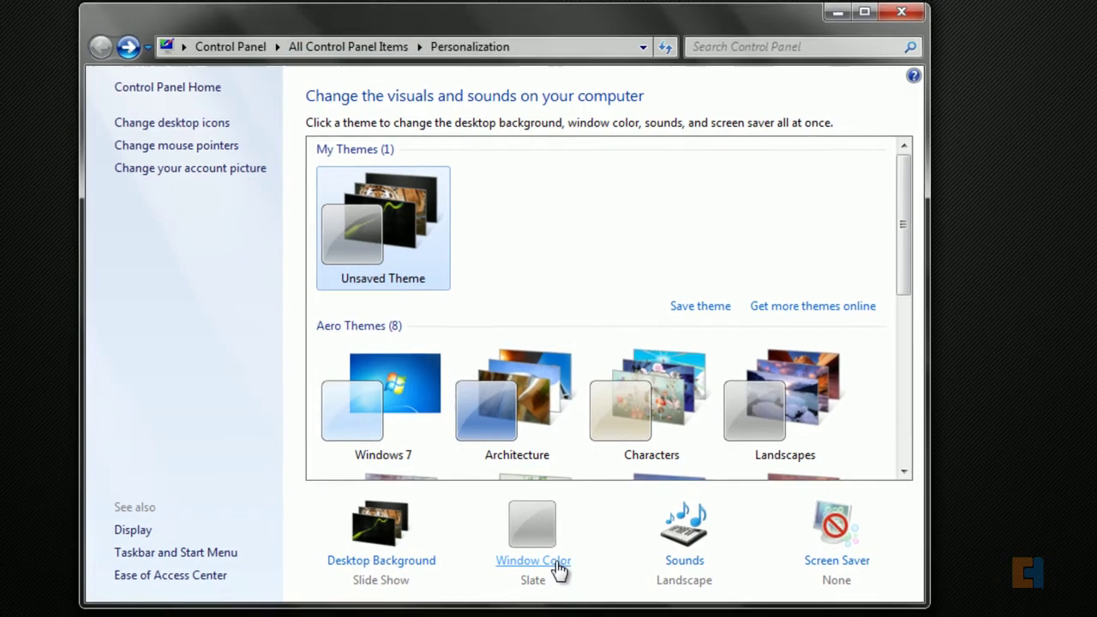
# Preview Twilight, Leaf, Ruby, Blush, Fuchsia, Violet, Chocolate and Slate, then choose Frost
pyautogui.click(562, 572)
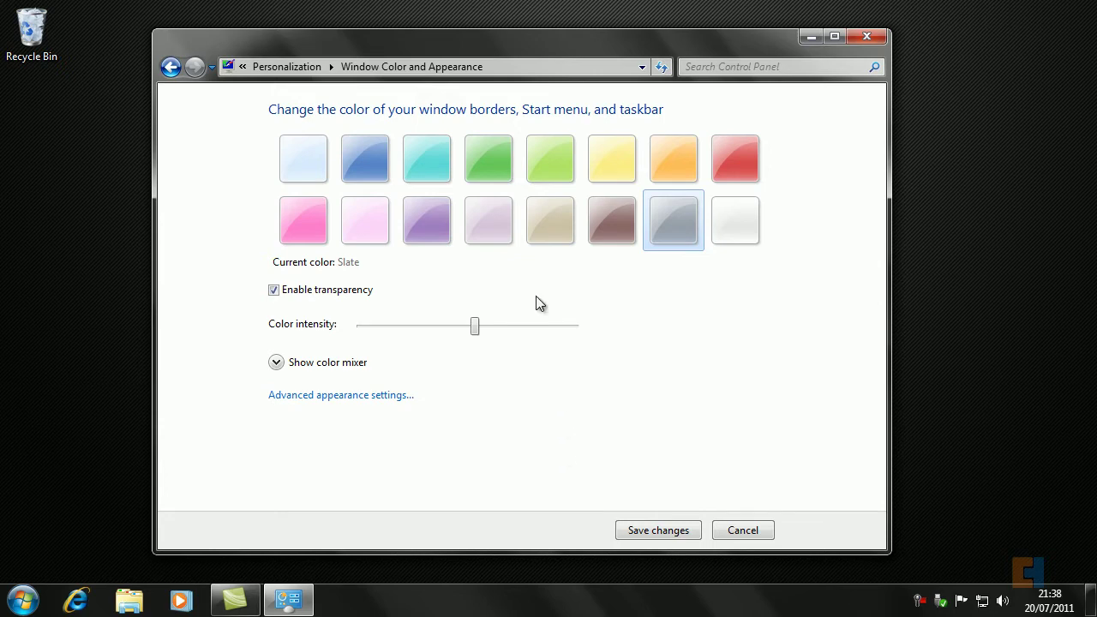
pyautogui.click(381, 151)
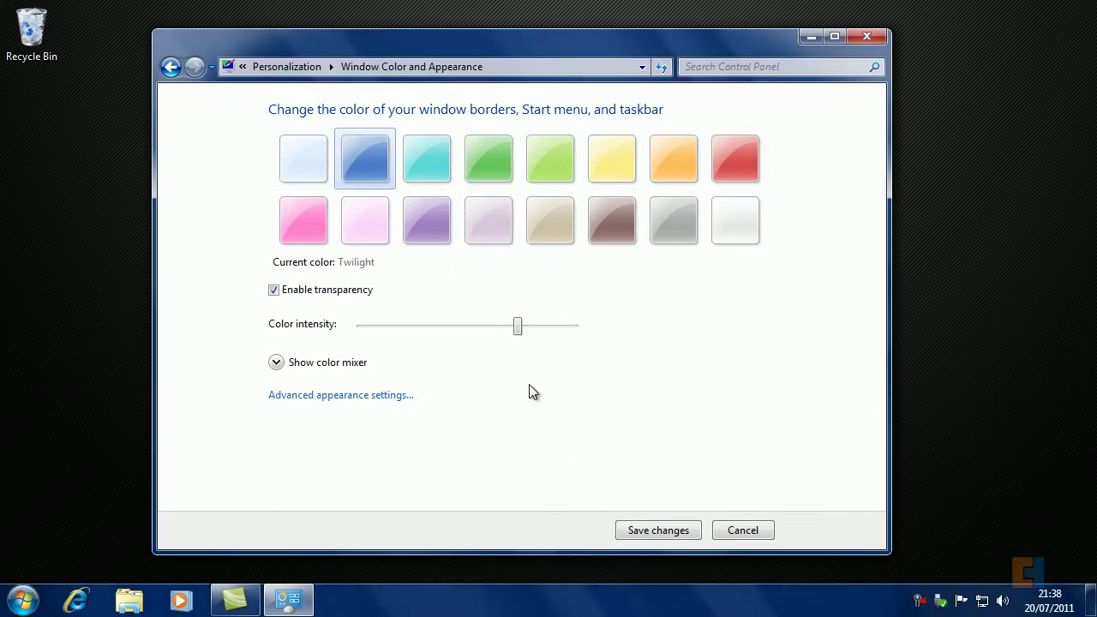
pyautogui.click(485, 155)
pyautogui.click(718, 172)
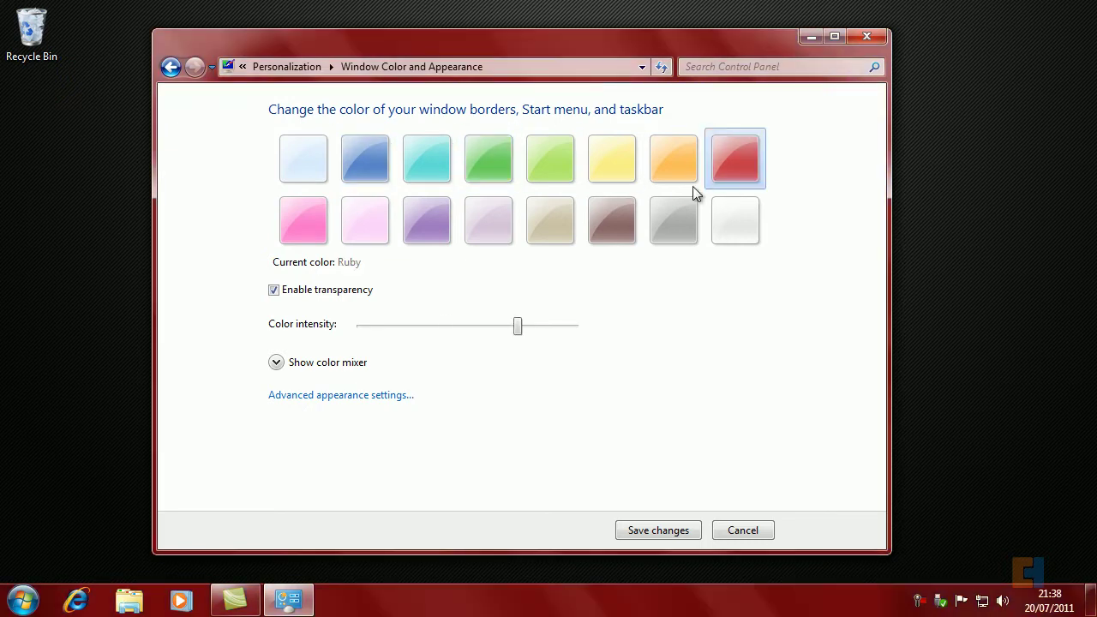
pyautogui.click(358, 237)
pyautogui.click(321, 225)
pyautogui.click(429, 225)
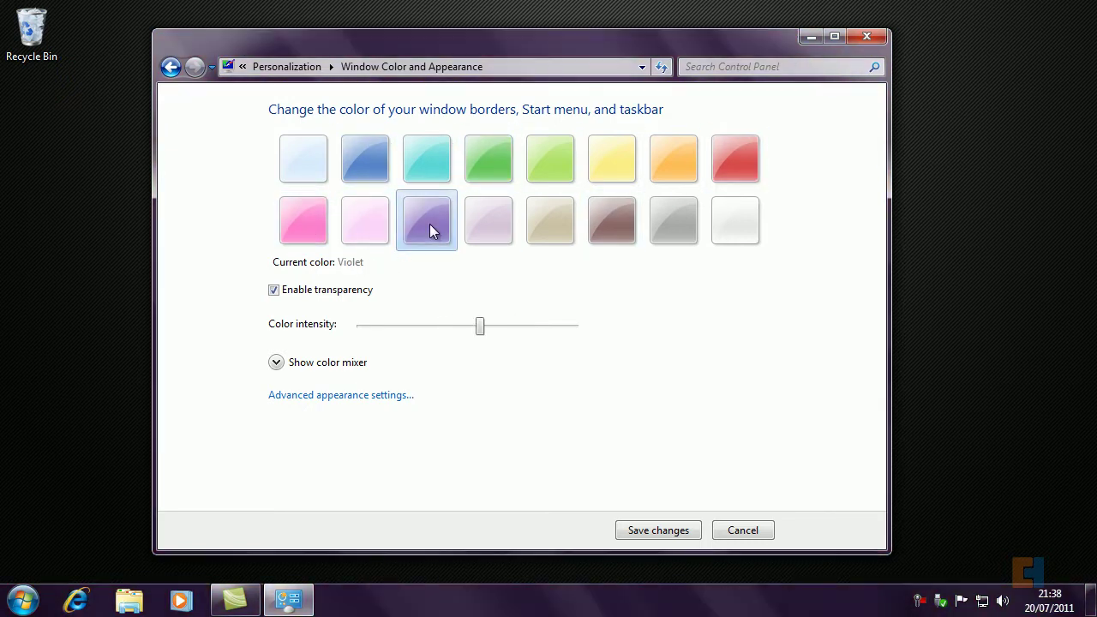
pyautogui.click(612, 223)
pyautogui.click(675, 223)
pyautogui.click(749, 222)
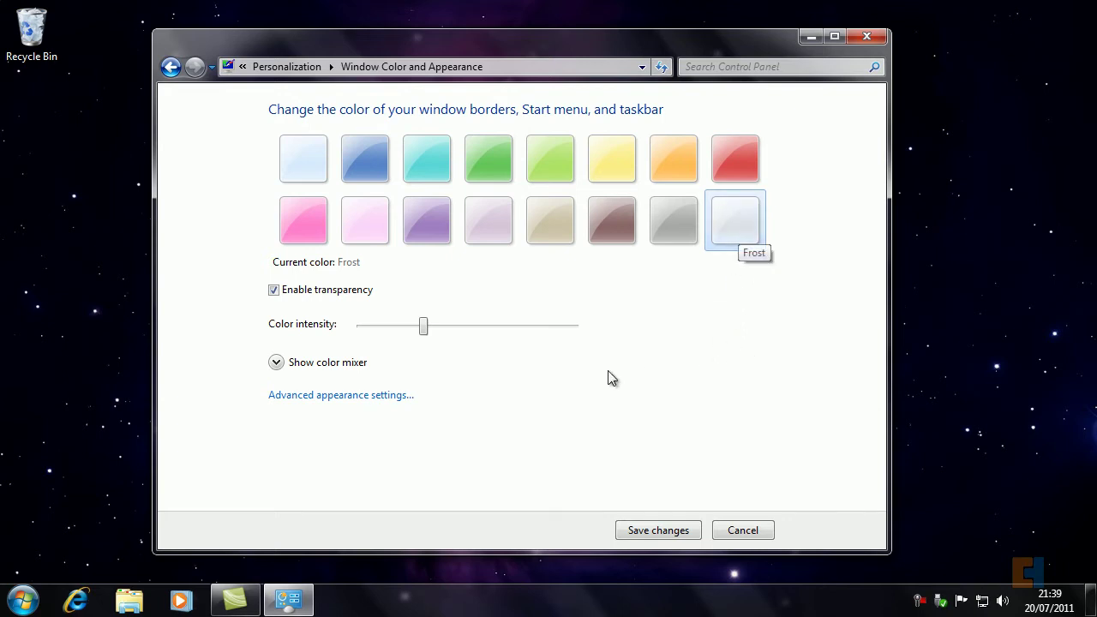
# Vary the colour intensity with Frost and Ruby presets, ending with intensity at its minimum
pyautogui.moveTo(423, 331); pyautogui.dragTo(342, 340)
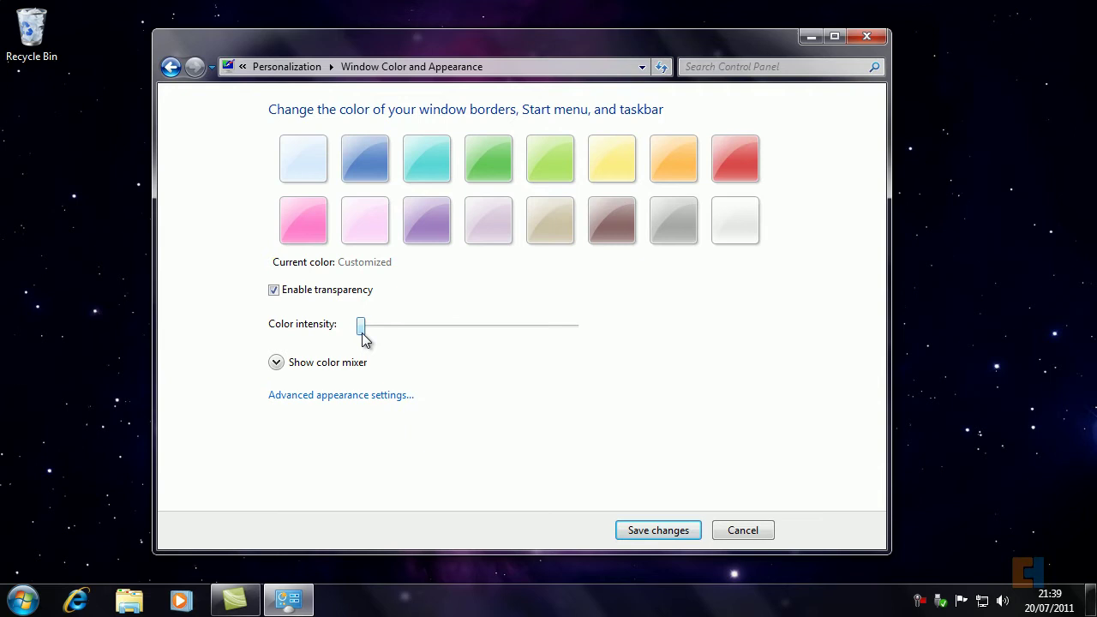
pyautogui.click(734, 230)
pyautogui.moveTo(424, 328); pyautogui.dragTo(600, 332)
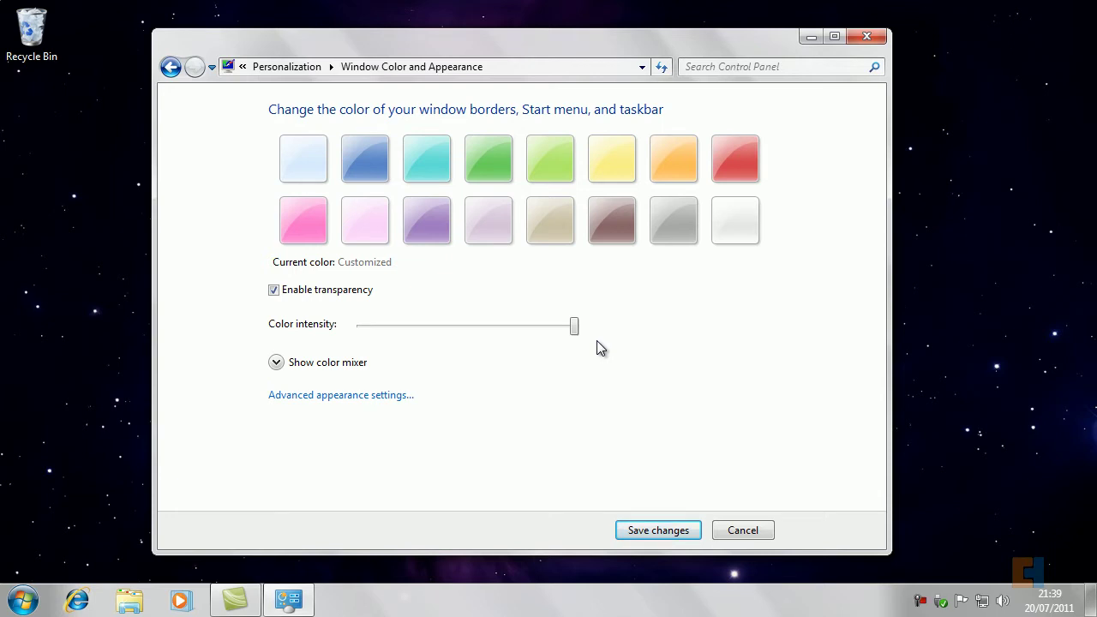
pyautogui.moveTo(575, 325); pyautogui.dragTo(350, 336)
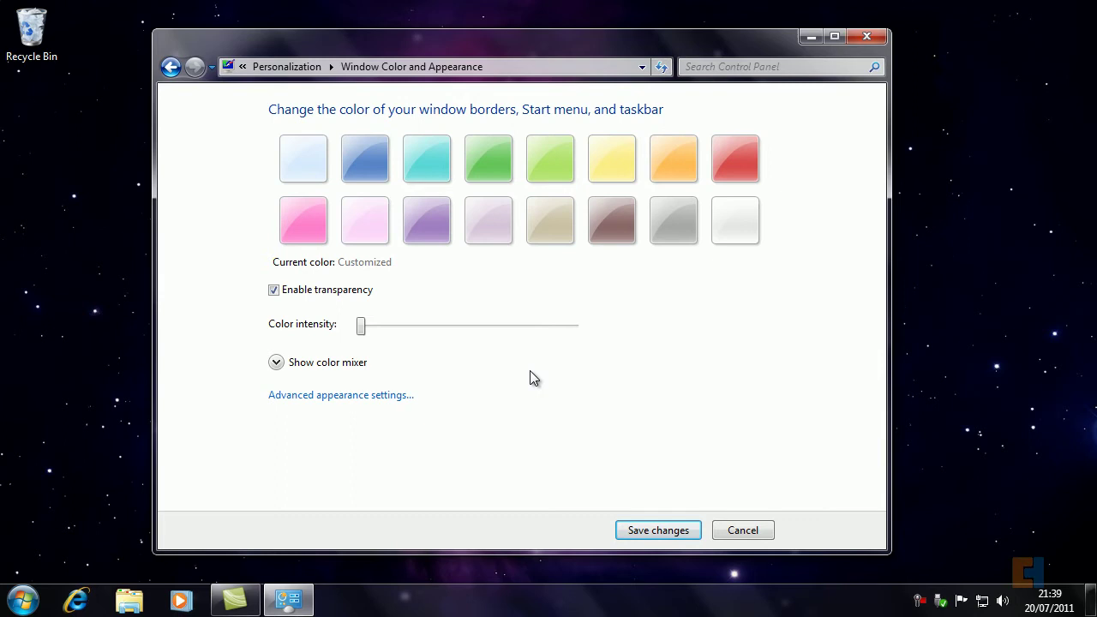
pyautogui.click(735, 158)
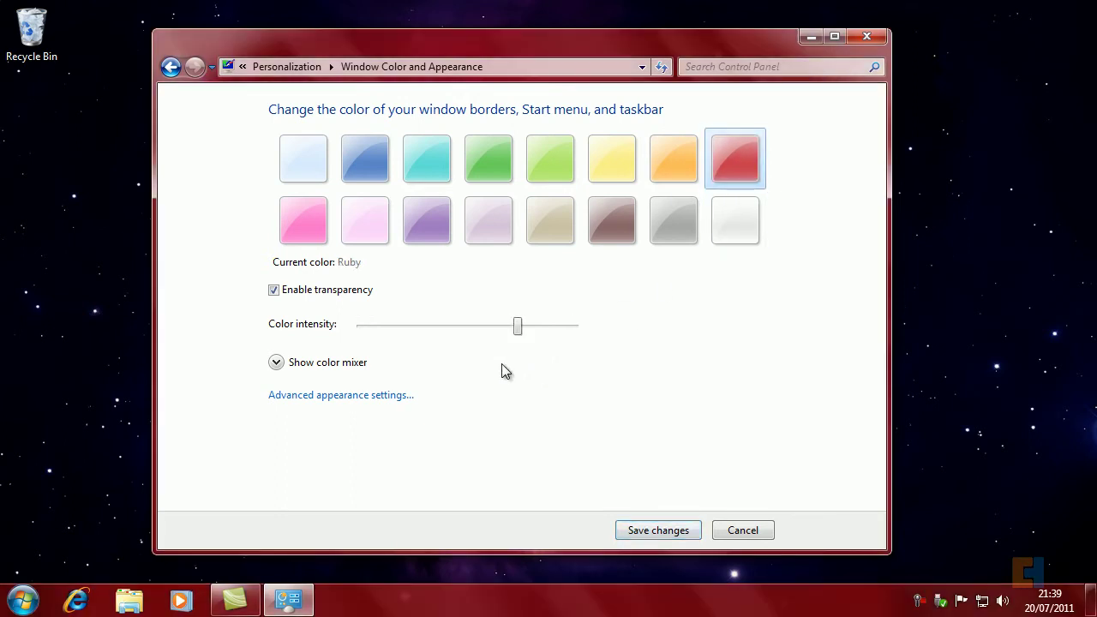
pyautogui.moveTo(516, 334); pyautogui.dragTo(291, 334)
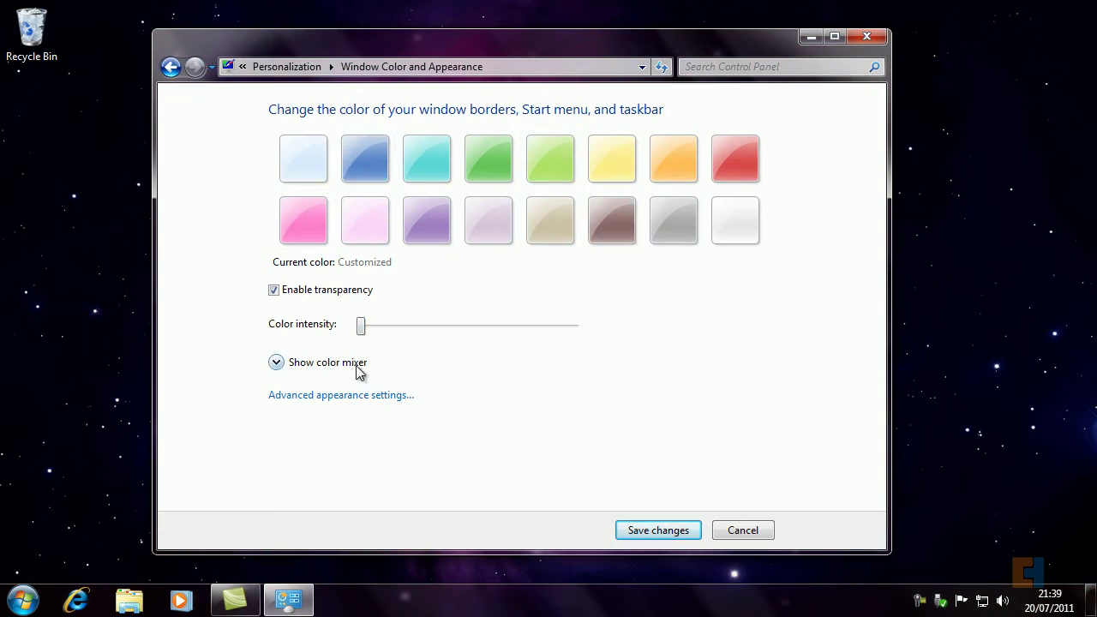
# Mix Ruby to a green hue with minimum saturation, brightness and intensity, and save it
pyautogui.click(276, 362)
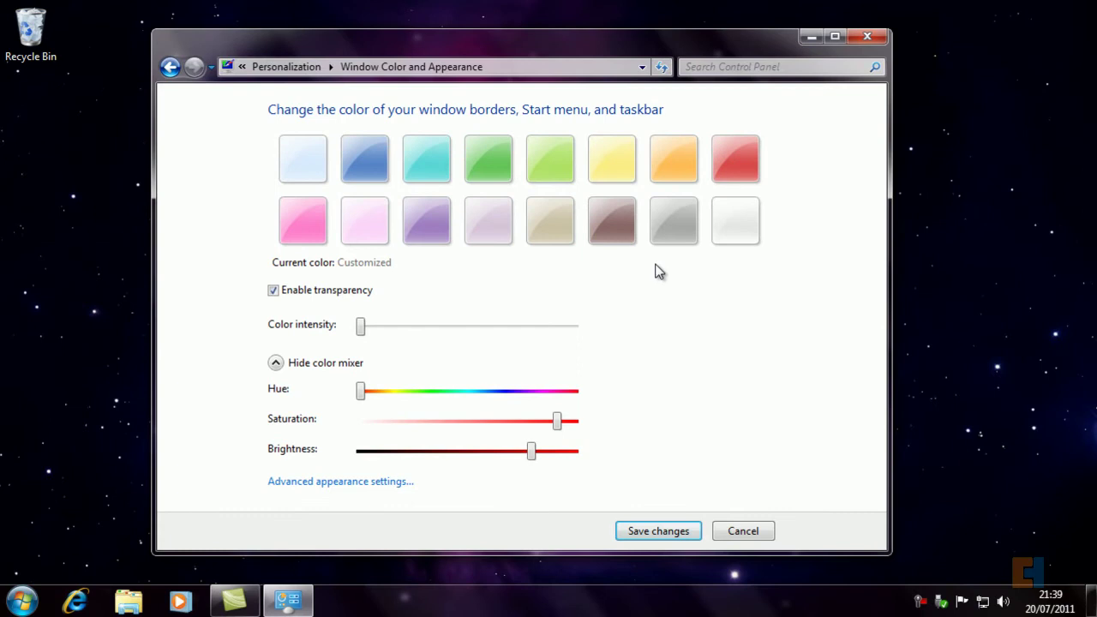
pyautogui.click(736, 170)
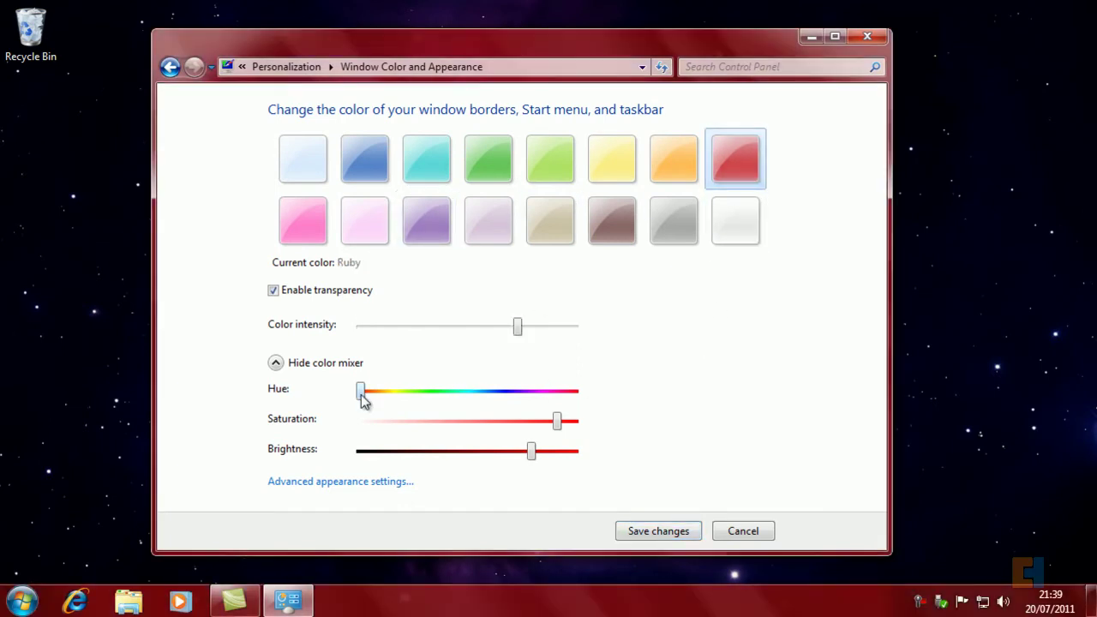
pyautogui.moveTo(360, 390); pyautogui.dragTo(452, 395)
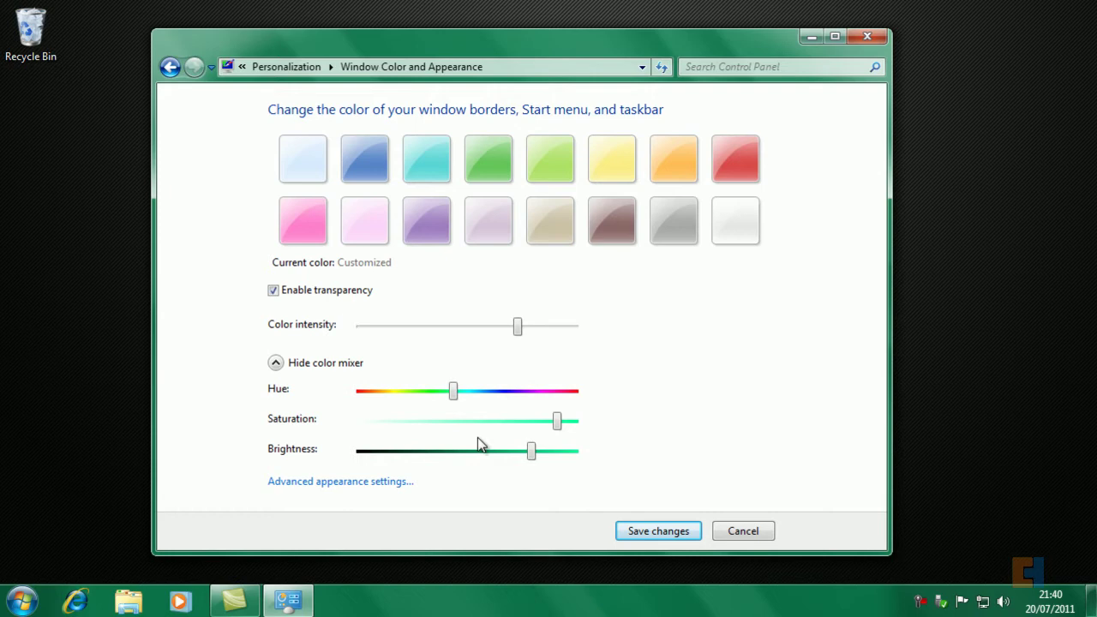
pyautogui.moveTo(559, 434); pyautogui.dragTo(339, 423)
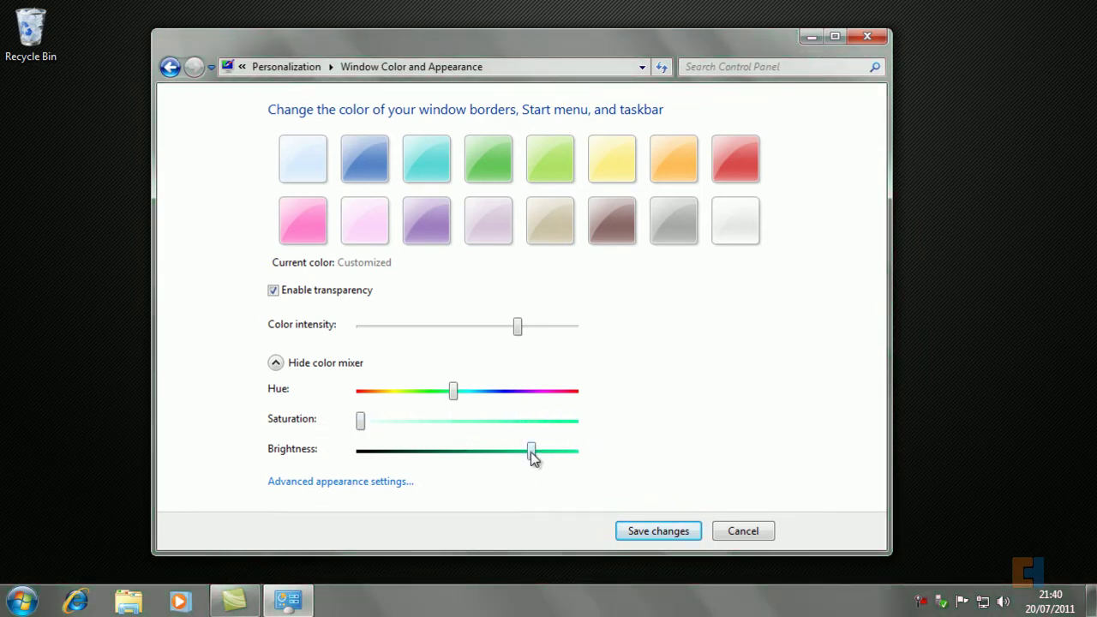
pyautogui.moveTo(531, 453); pyautogui.dragTo(318, 470)
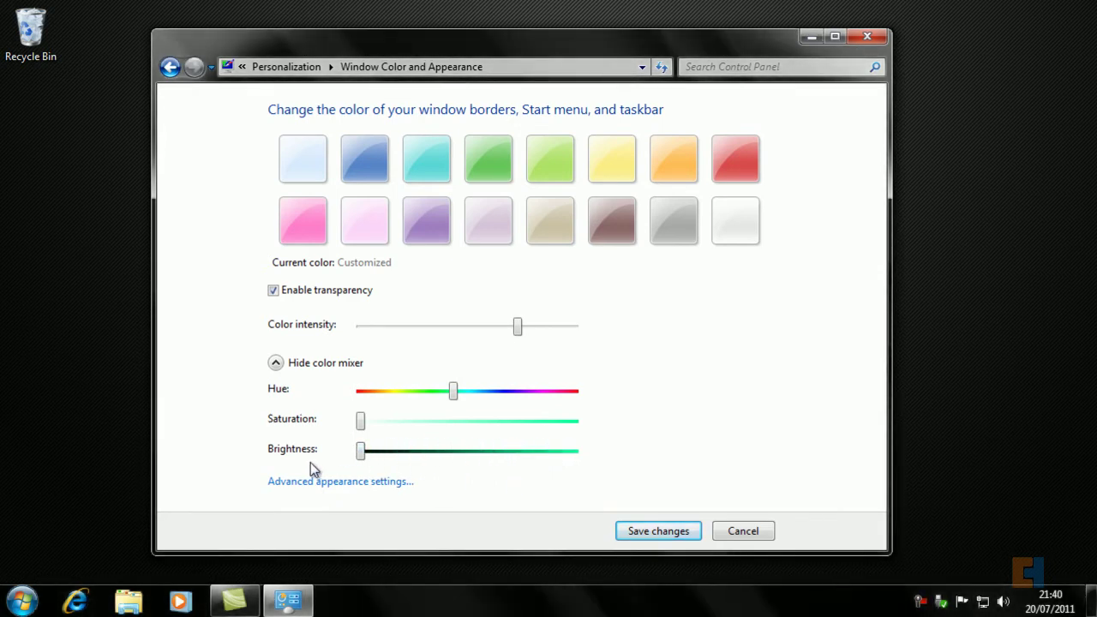
pyautogui.moveTo(518, 328); pyautogui.dragTo(329, 332)
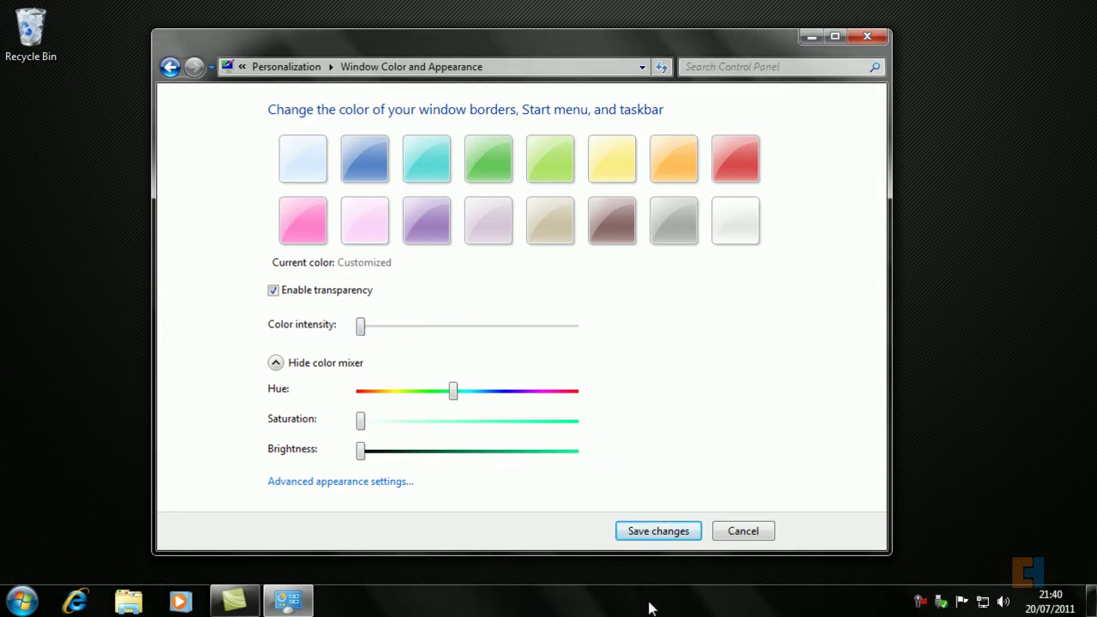
pyautogui.click(677, 537)
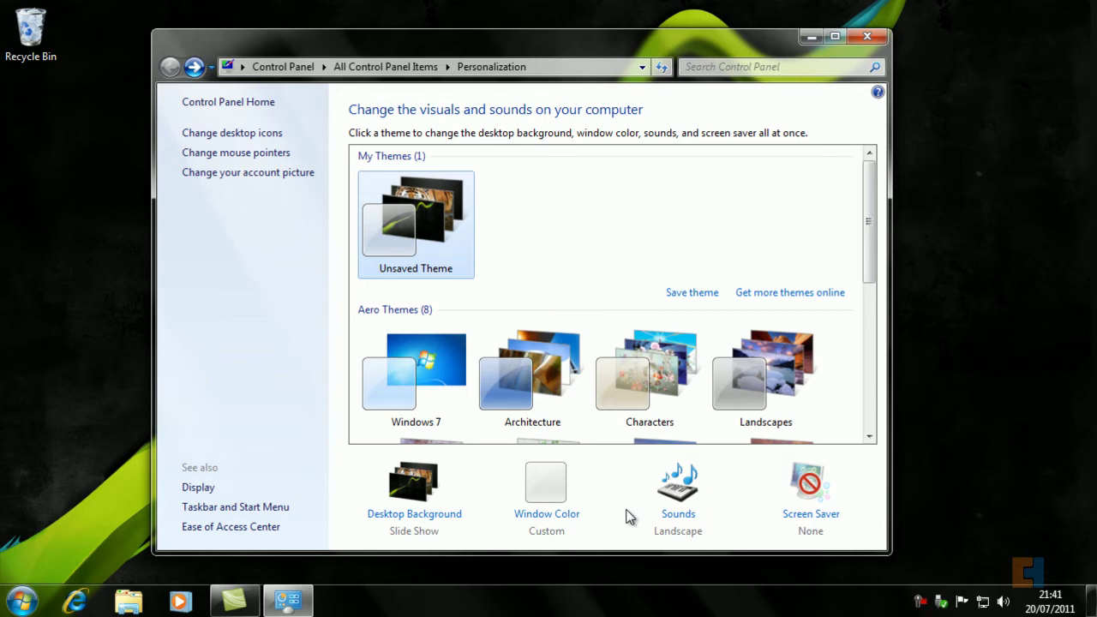
# Choose the Afternoon sound scheme and preview its Exclamation sound
pyautogui.click(687, 519)
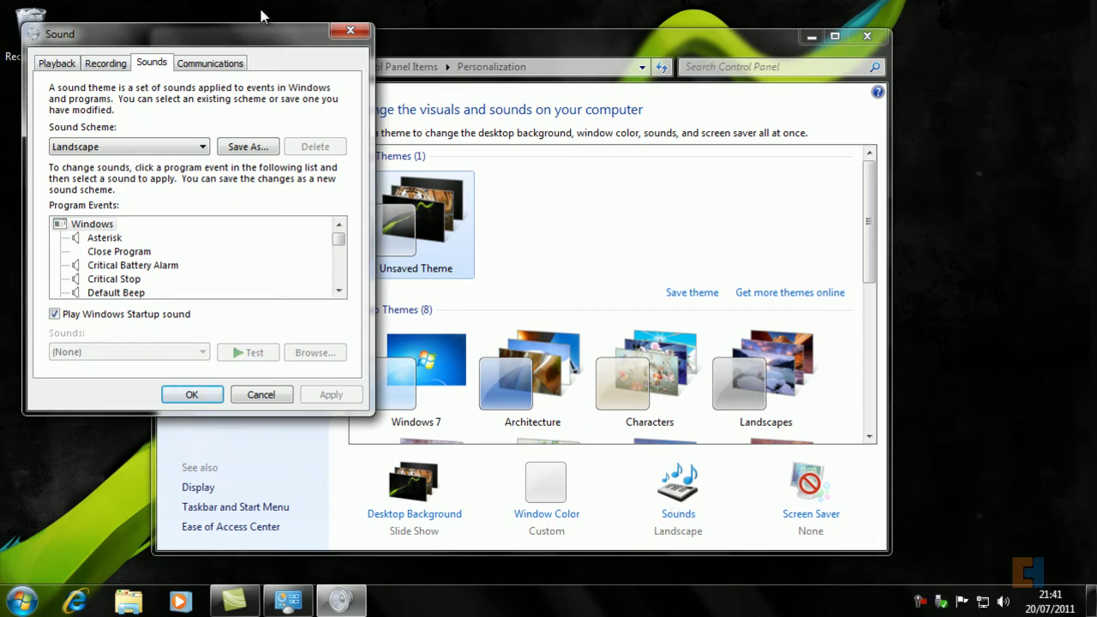
pyautogui.click(135, 150)
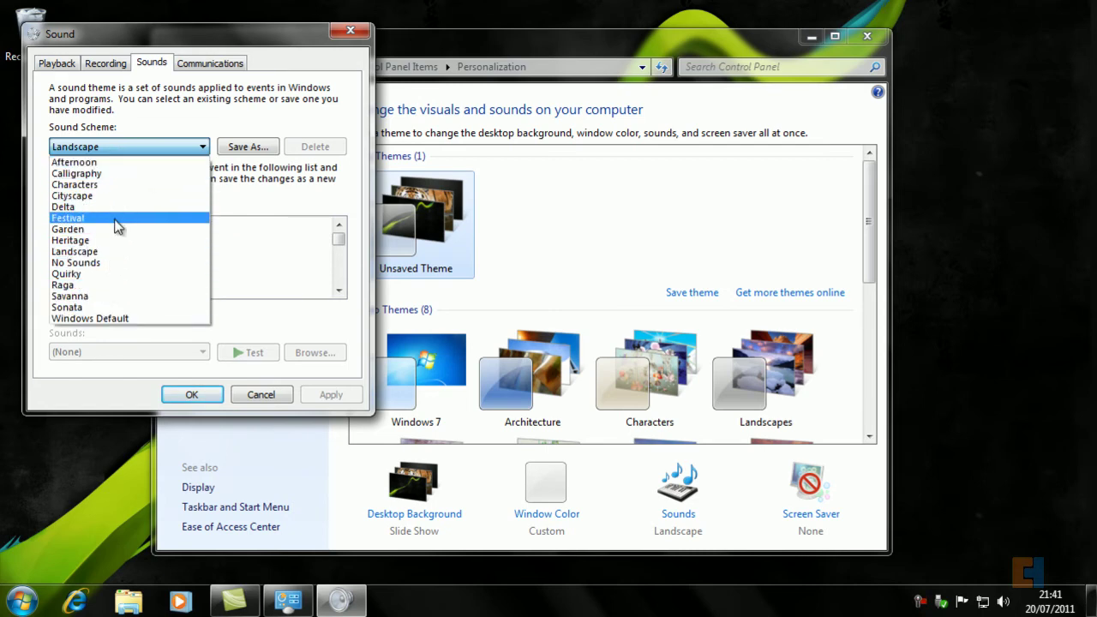
pyautogui.click(116, 162)
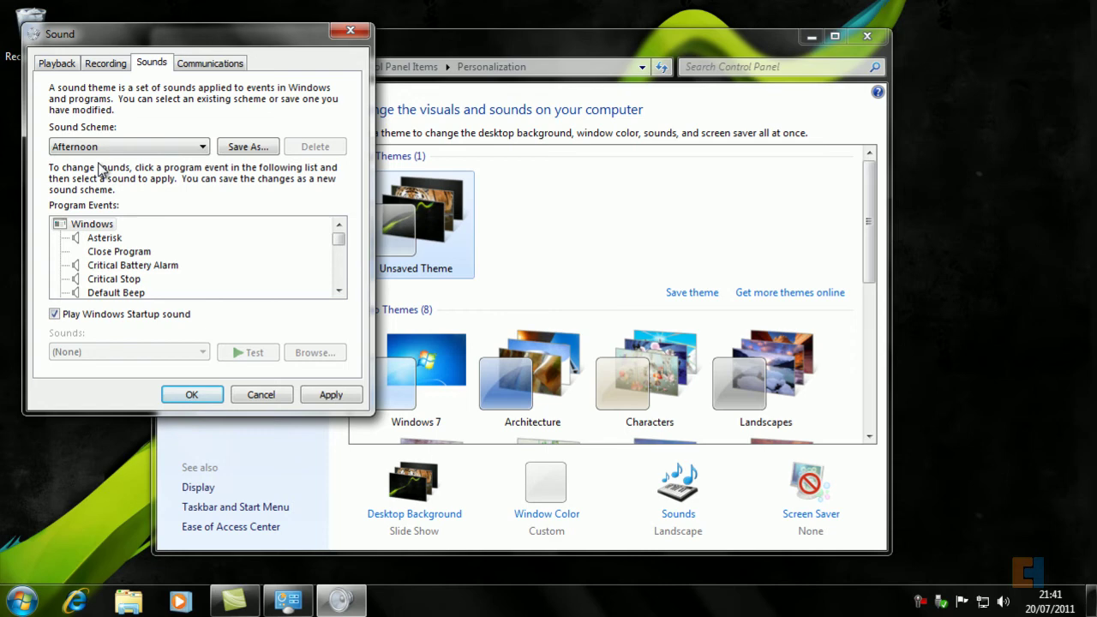
pyautogui.click(339, 290)
pyautogui.click(340, 290)
pyautogui.click(340, 290)
pyautogui.click(339, 290)
pyautogui.click(339, 290)
pyautogui.click(339, 291)
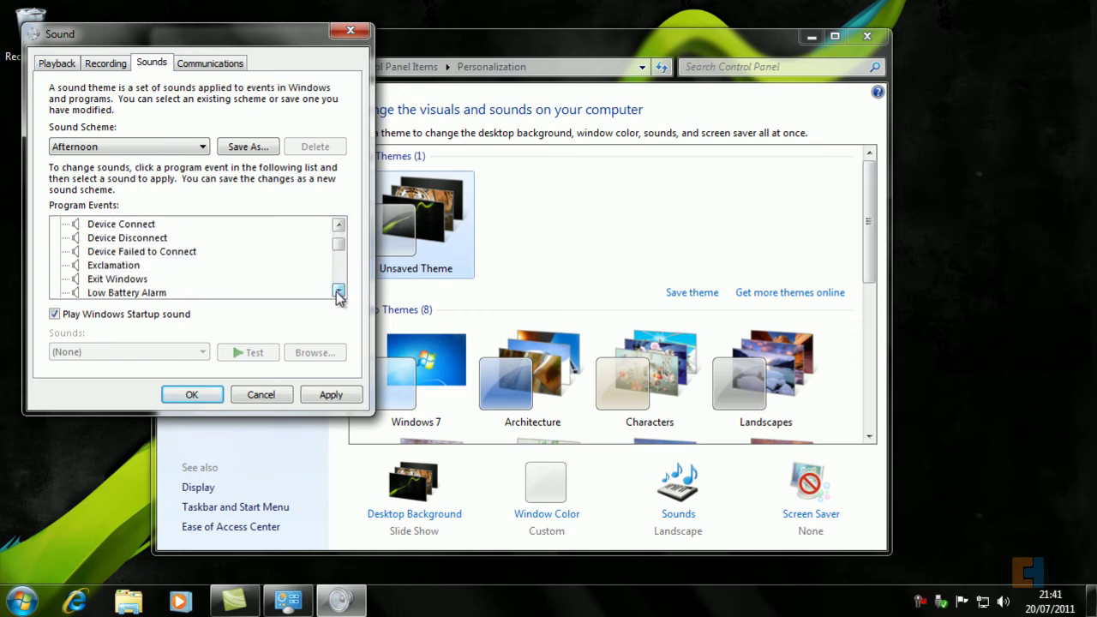
pyautogui.click(113, 265)
pyautogui.click(246, 353)
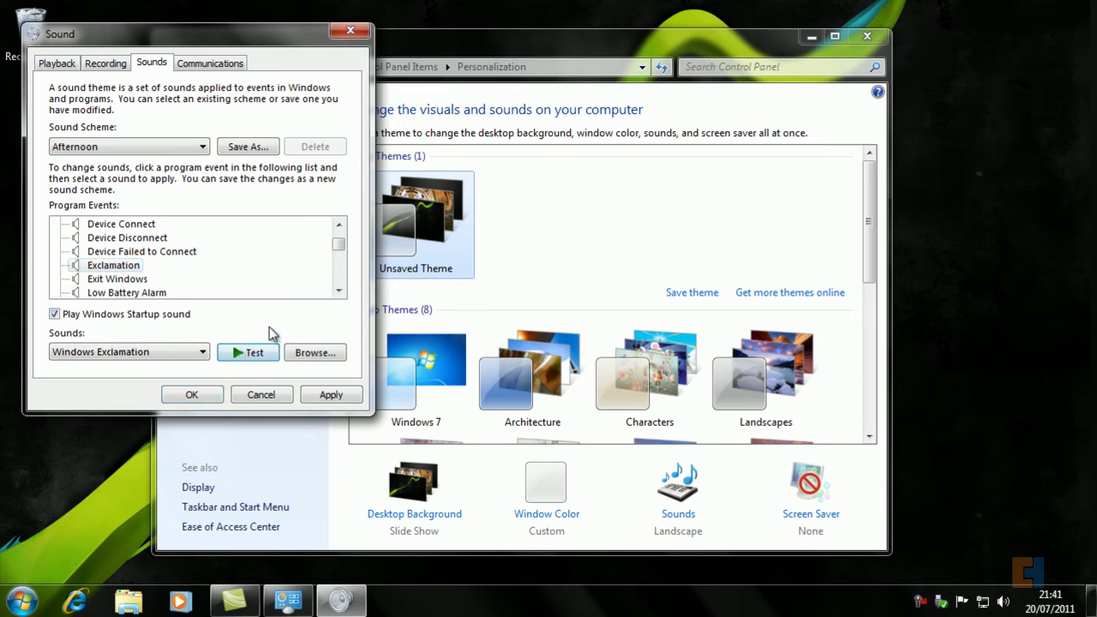
# Audition the Afternoon, Calligraphy and Garden sound schemes with Test
pyautogui.click(252, 355)
pyautogui.click(202, 146)
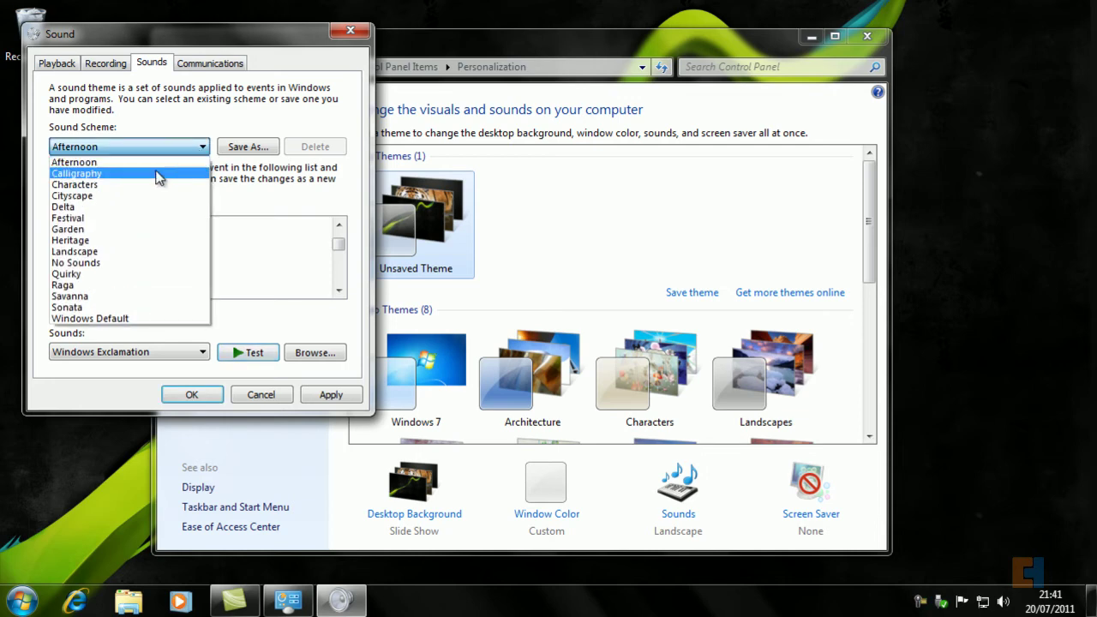
pyautogui.click(112, 175)
pyautogui.click(251, 355)
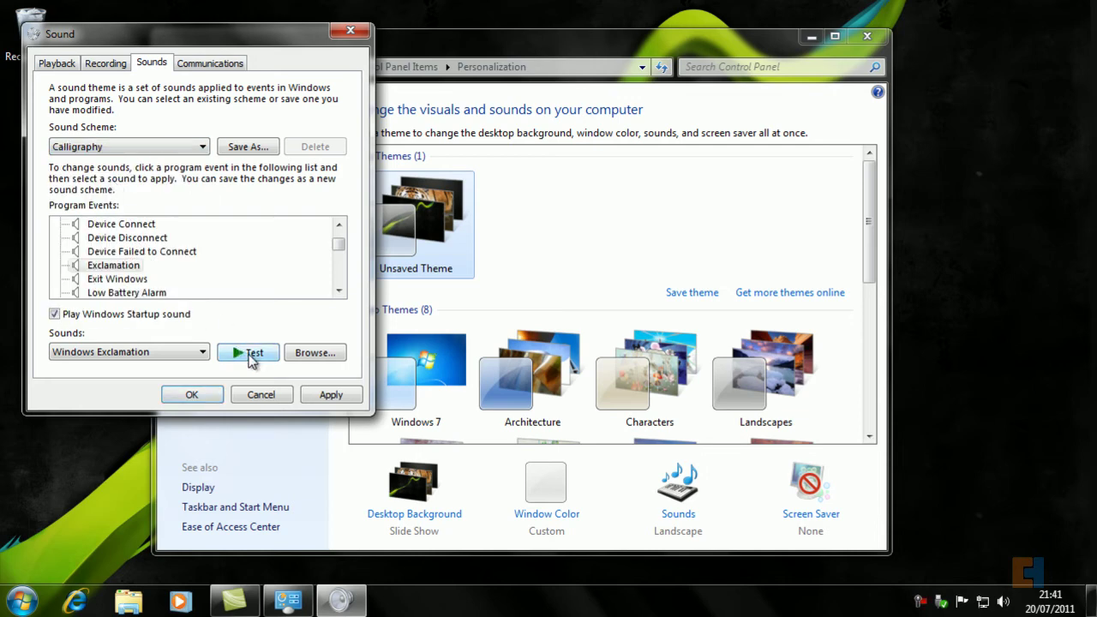
pyautogui.click(202, 147)
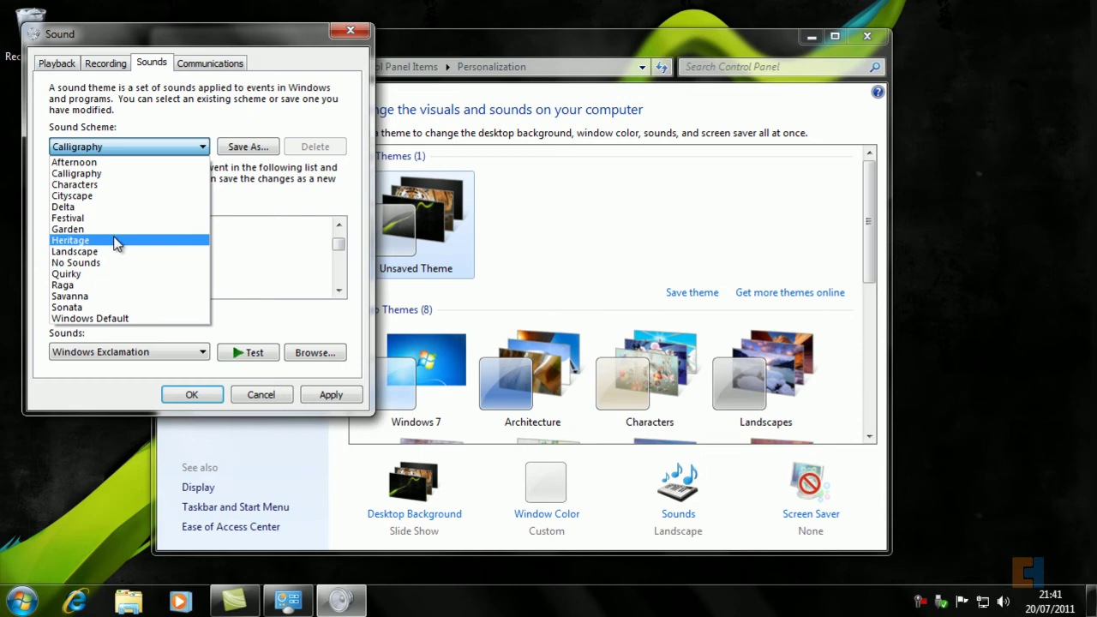
pyautogui.click(124, 237)
pyautogui.click(254, 353)
# Test Raga and Sonata, then apply the Windows Default sound scheme
pyautogui.click(202, 146)
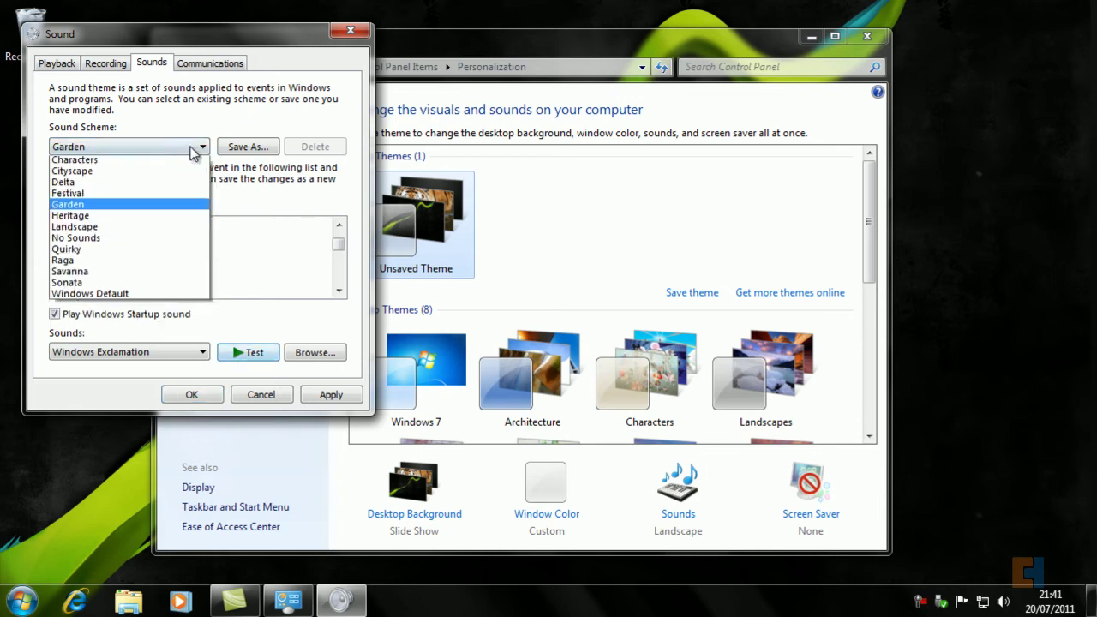
pyautogui.click(120, 284)
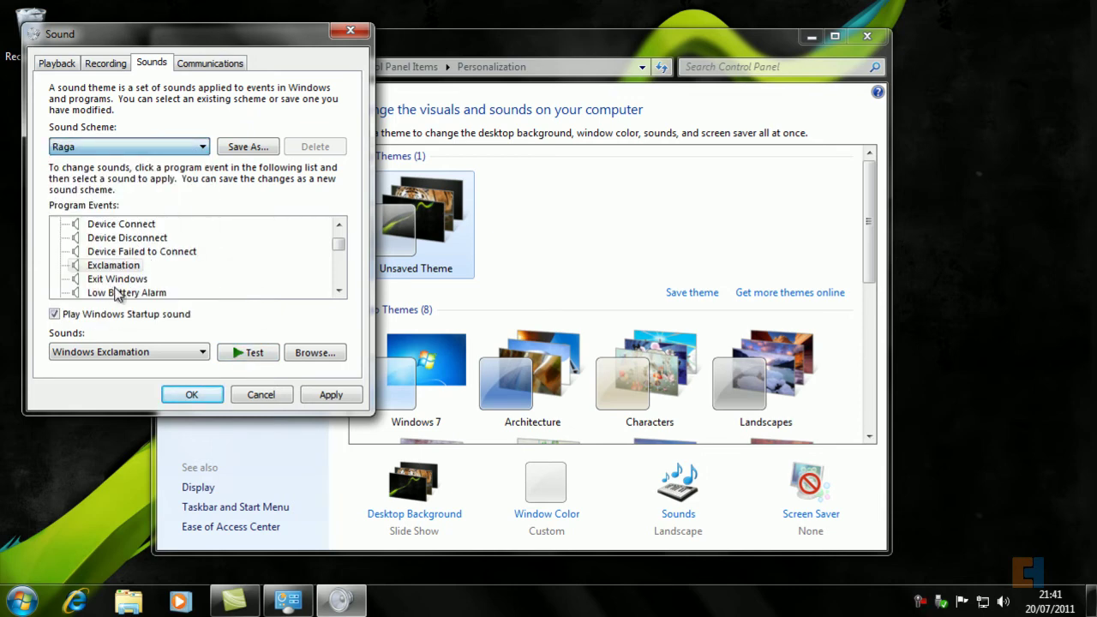
pyautogui.click(257, 355)
pyautogui.click(204, 148)
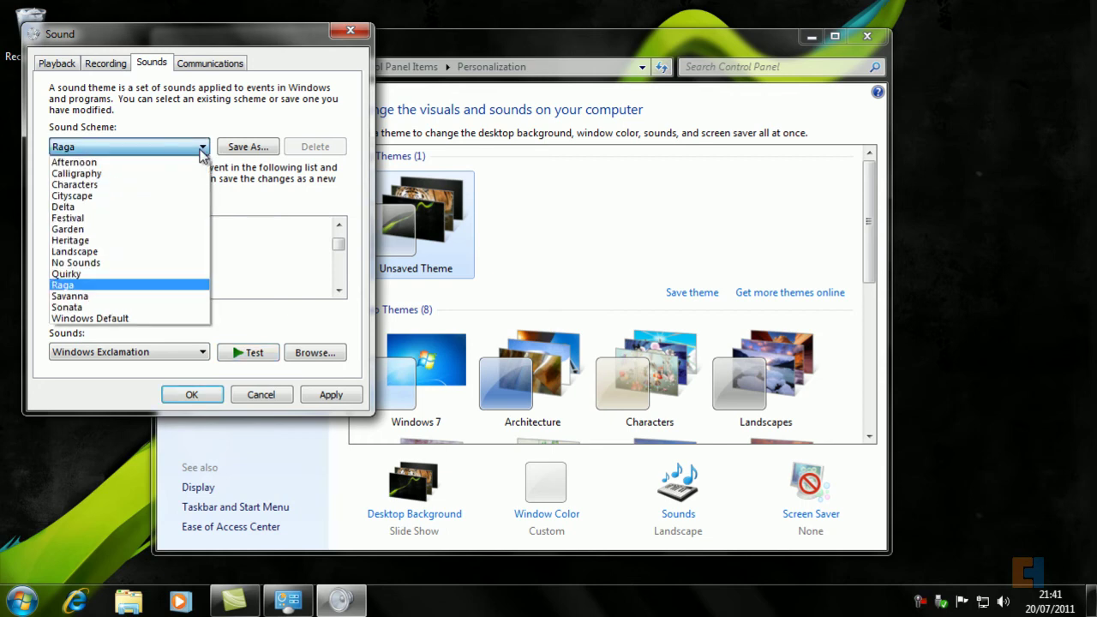
pyautogui.click(129, 308)
pyautogui.click(254, 358)
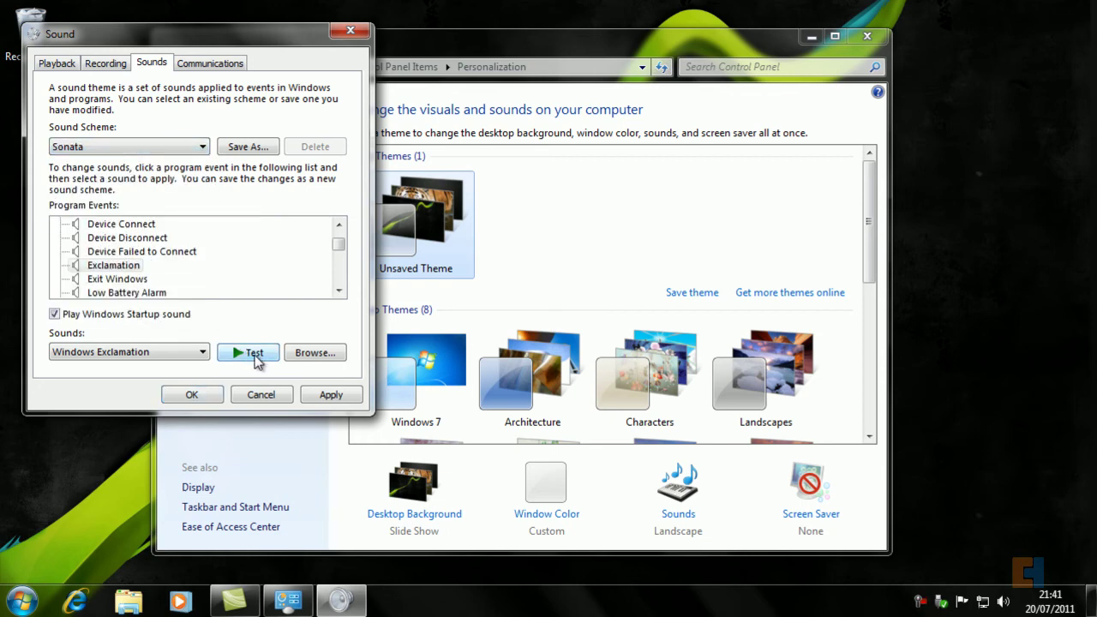
pyautogui.click(177, 147)
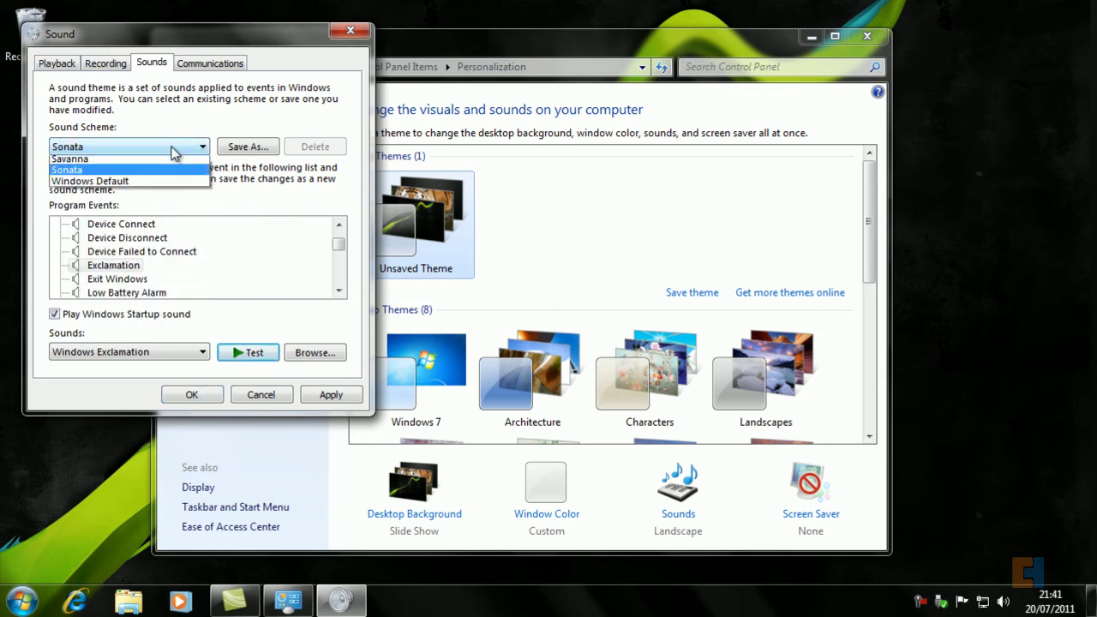
pyautogui.click(171, 317)
pyautogui.click(248, 352)
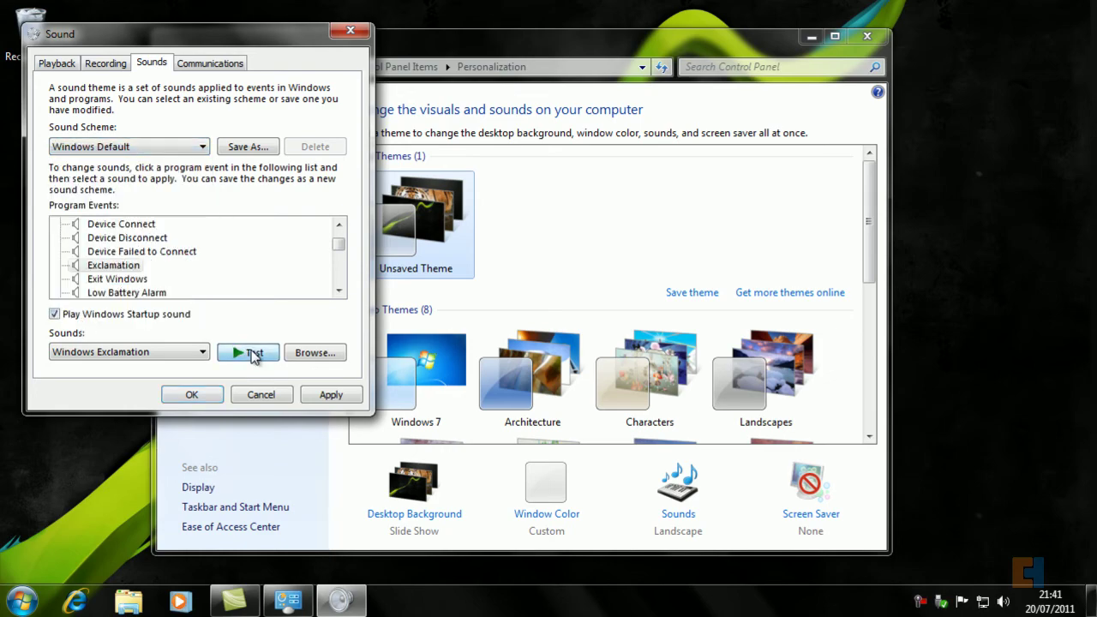
pyautogui.click(176, 391)
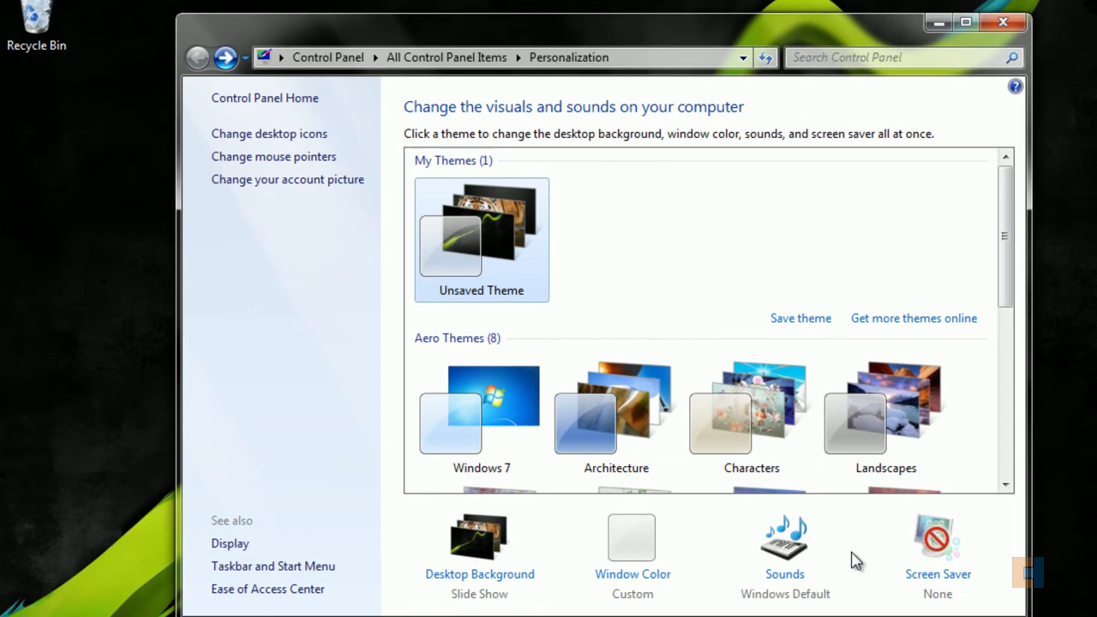
# Preview the 3D Text screen saver, then set the screen saver back to (None) and apply it
pyautogui.click(937, 574)
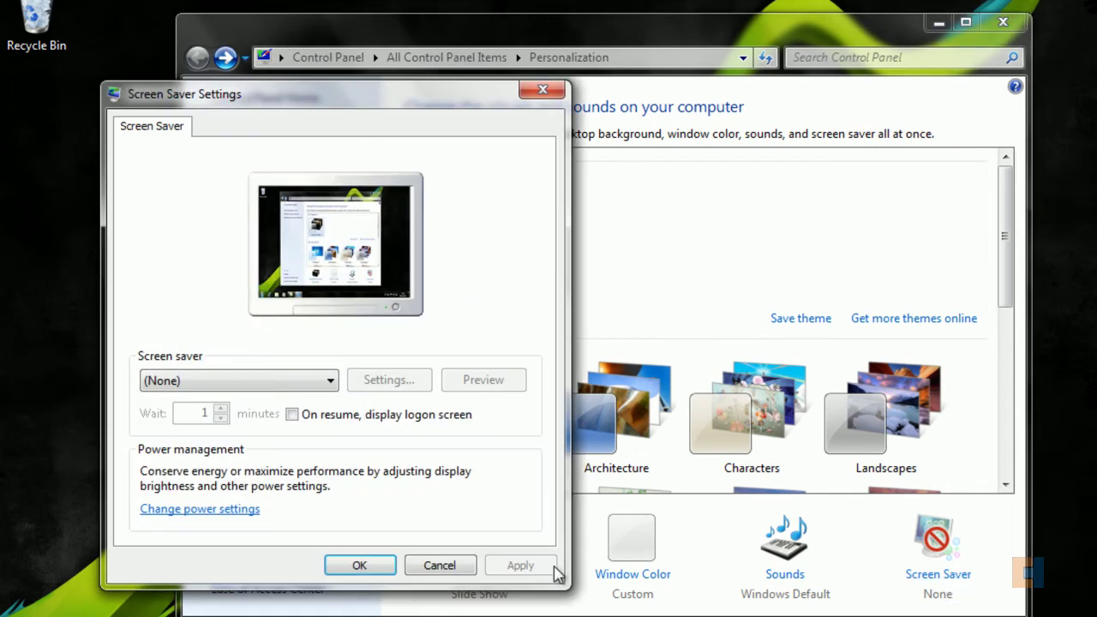
pyautogui.click(314, 386)
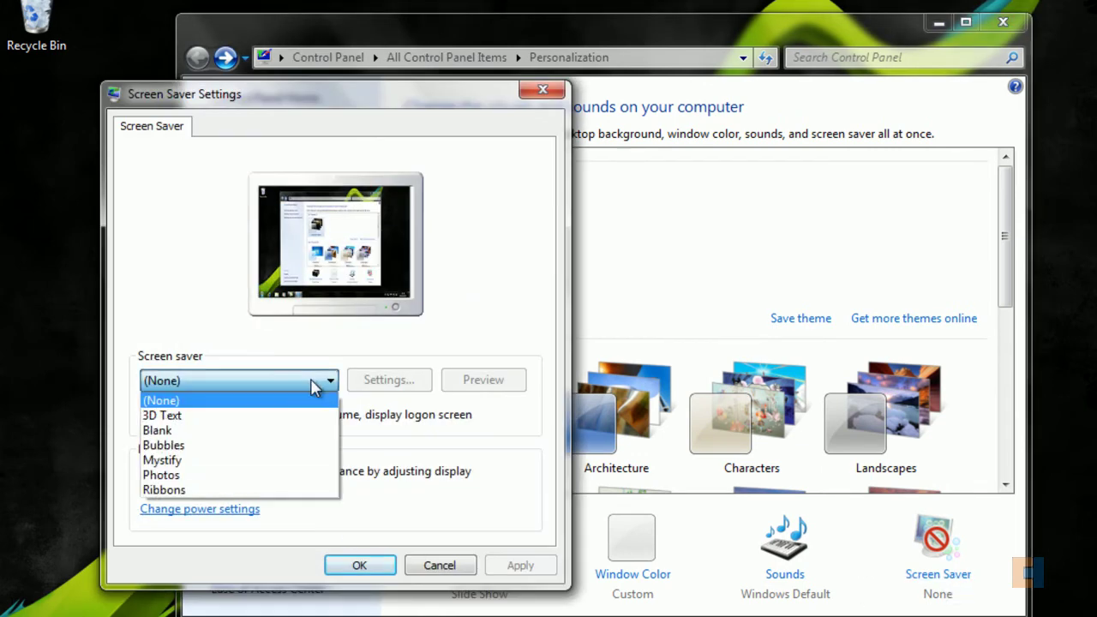
pyautogui.click(204, 416)
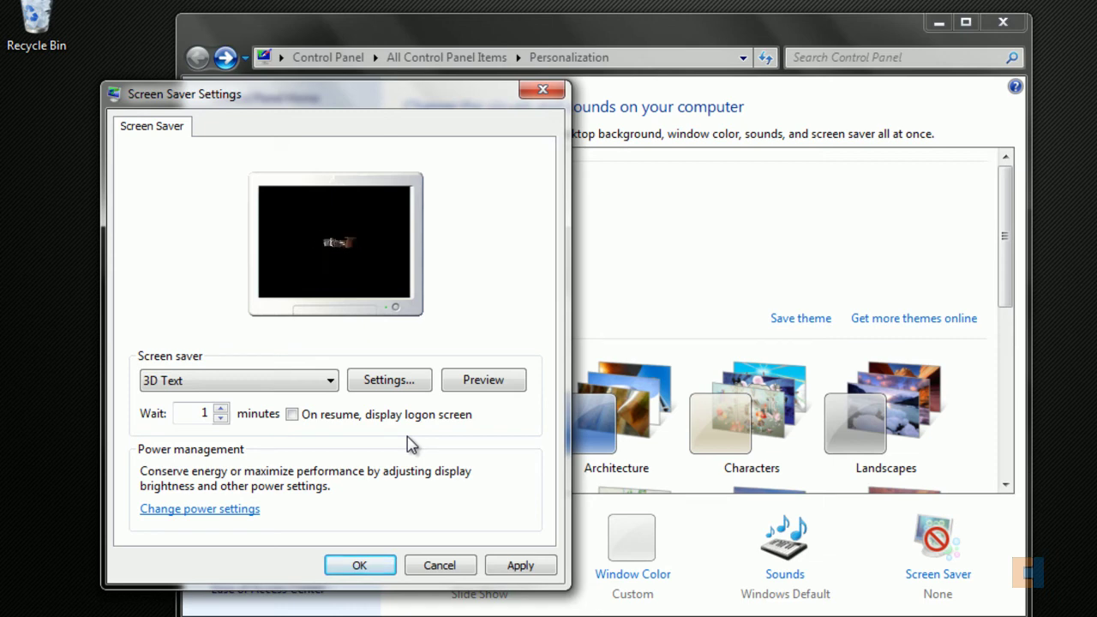
pyautogui.click(303, 384)
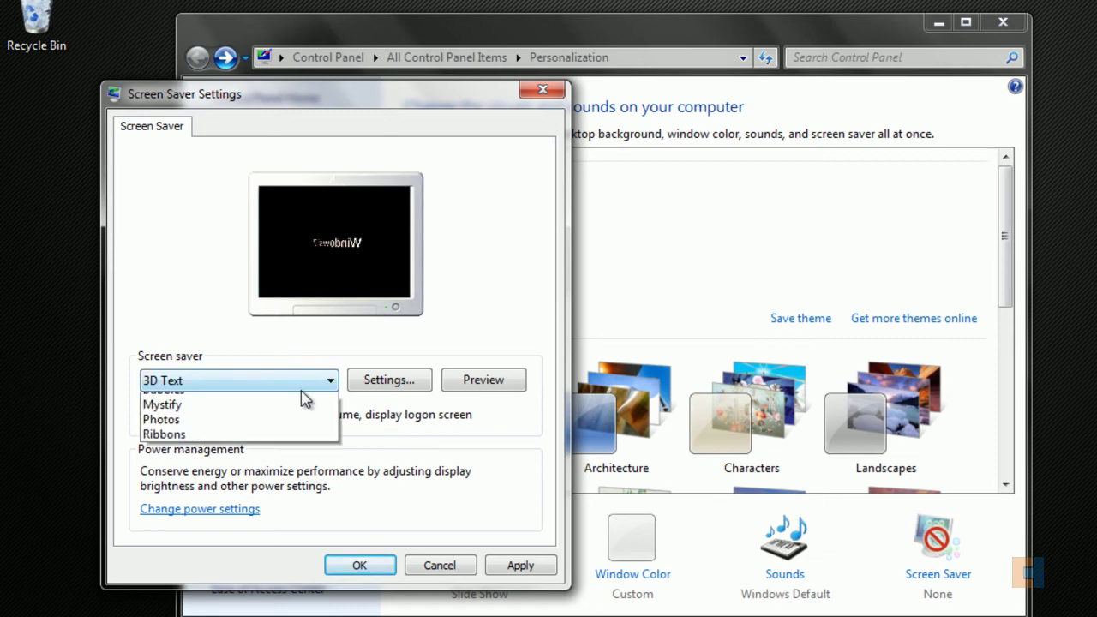
pyautogui.click(228, 397)
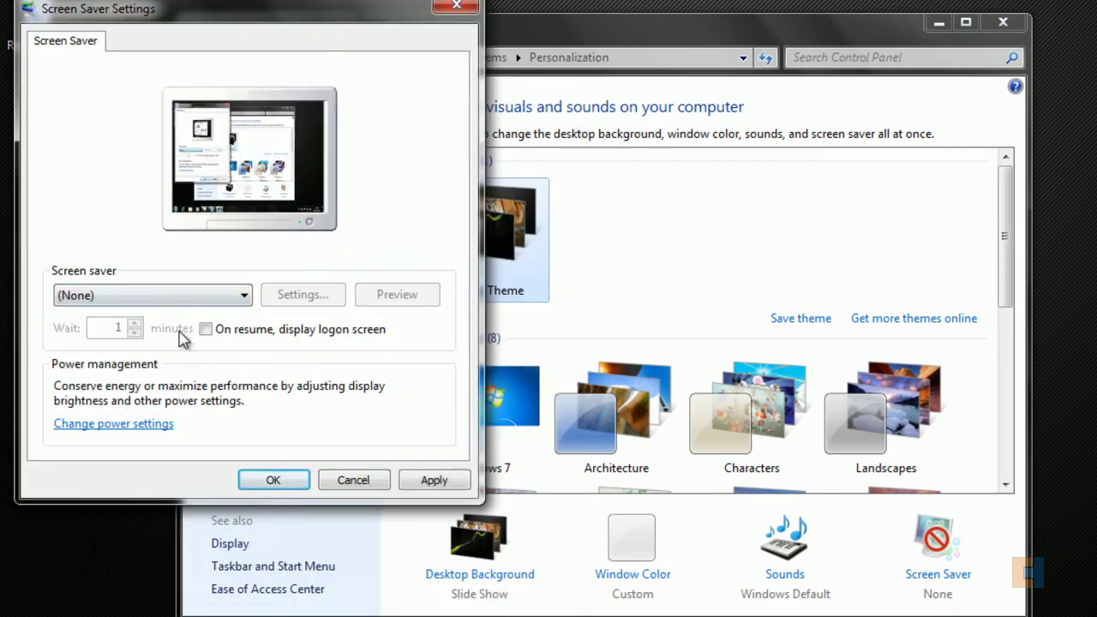
pyautogui.click(434, 482)
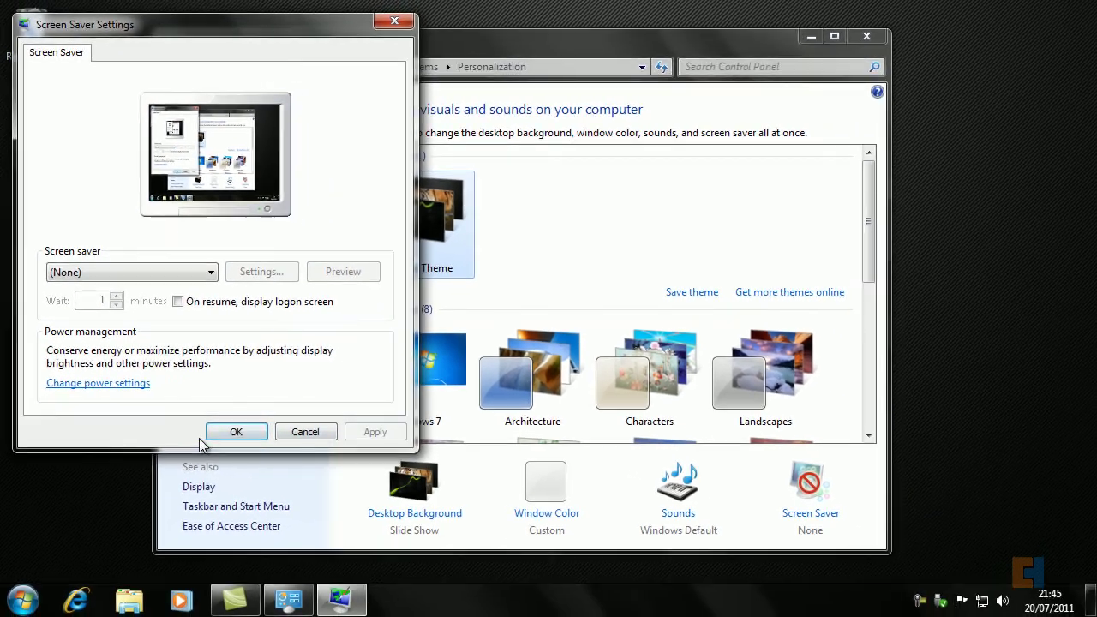
pyautogui.click(243, 429)
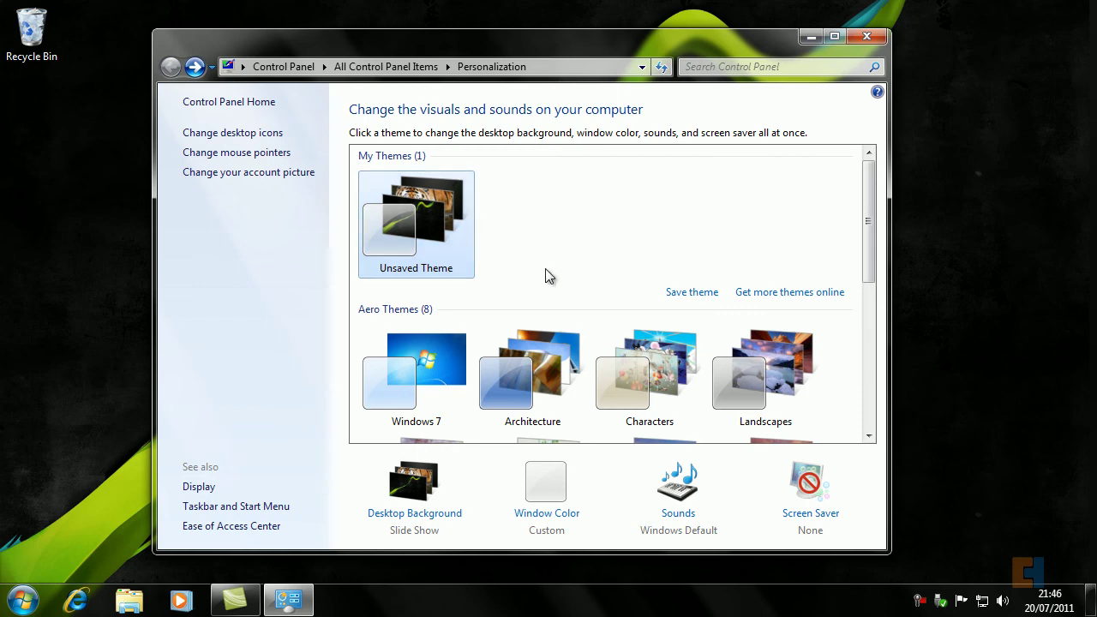
# Save the current settings as a theme named 'Ekta Theme' under My Themes
pyautogui.click(696, 295)
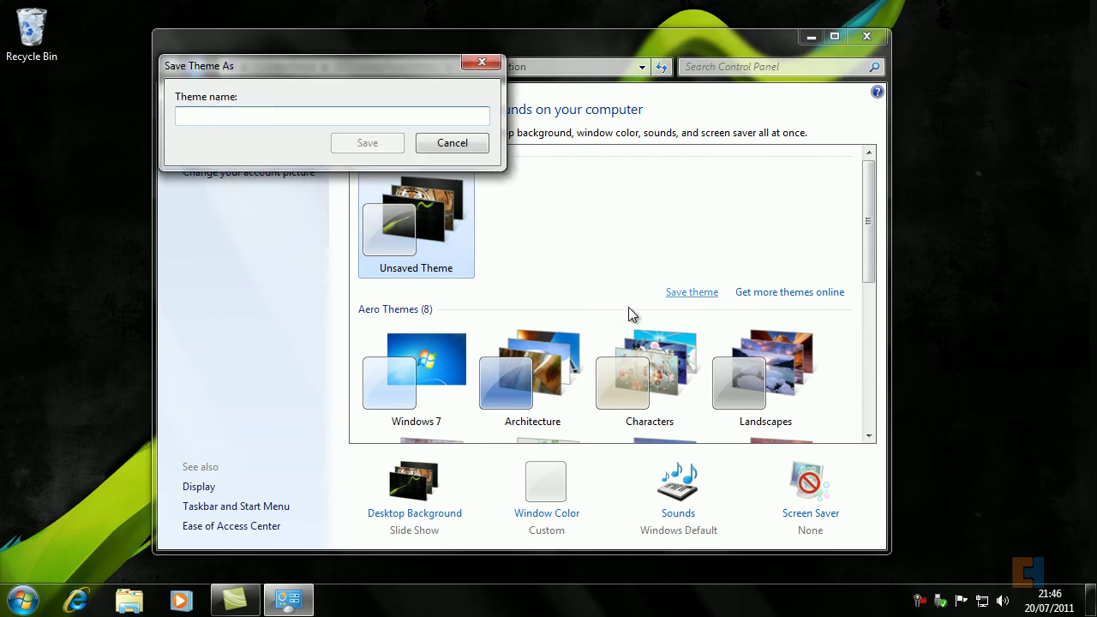
pyautogui.write('Ekta Teh')
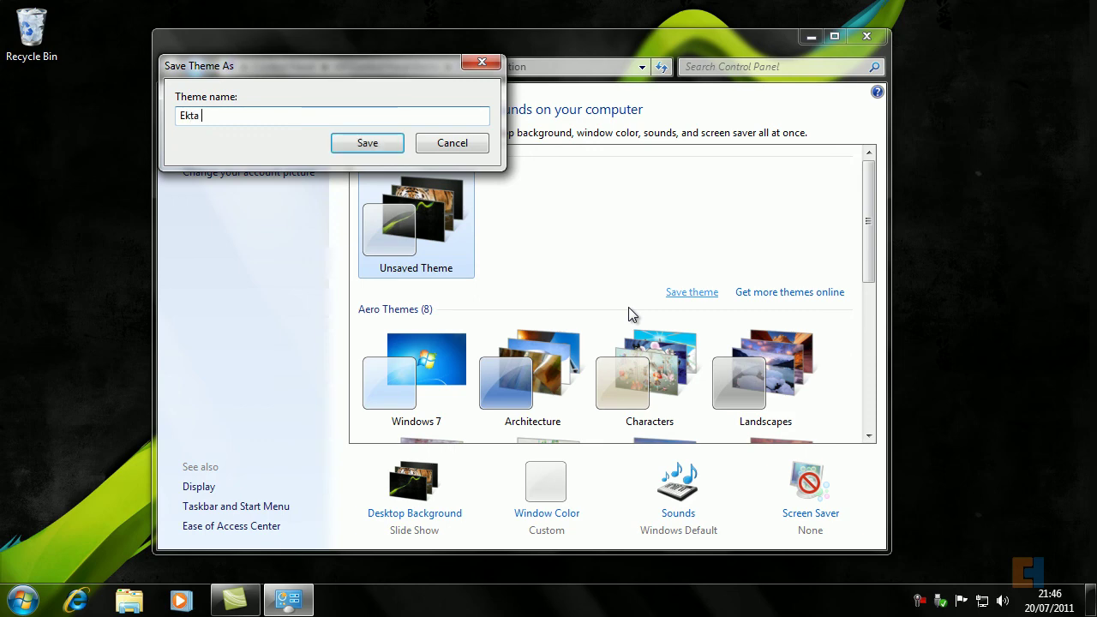
pyautogui.press('BackSpace')
pyautogui.press('BackSpace')
pyautogui.write('heme')
pyautogui.click(346, 143)
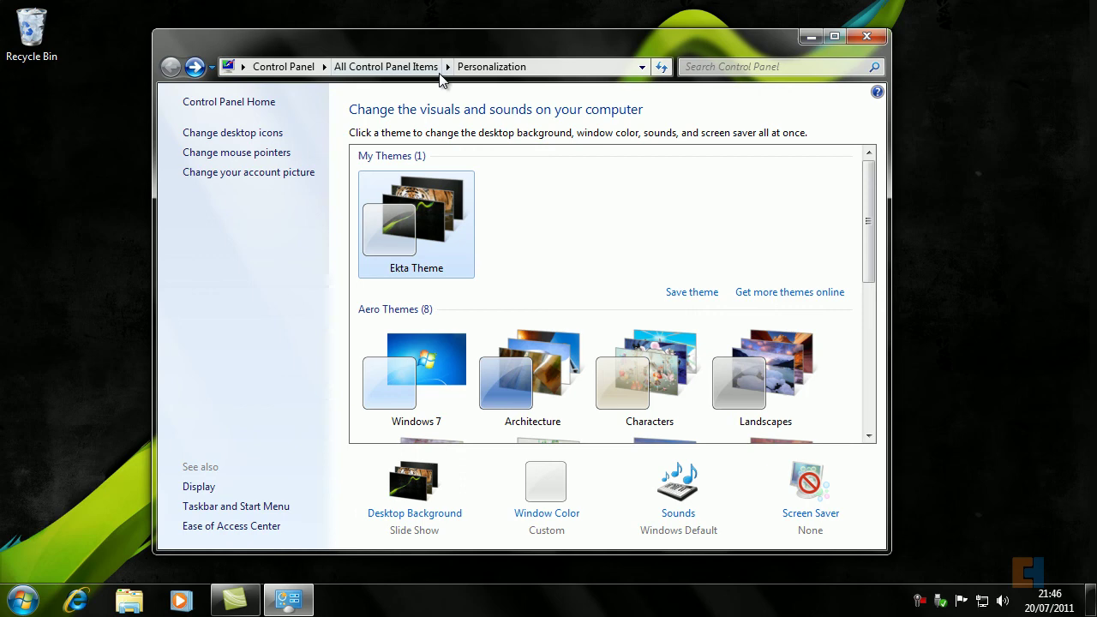
pyautogui.click(867, 36)
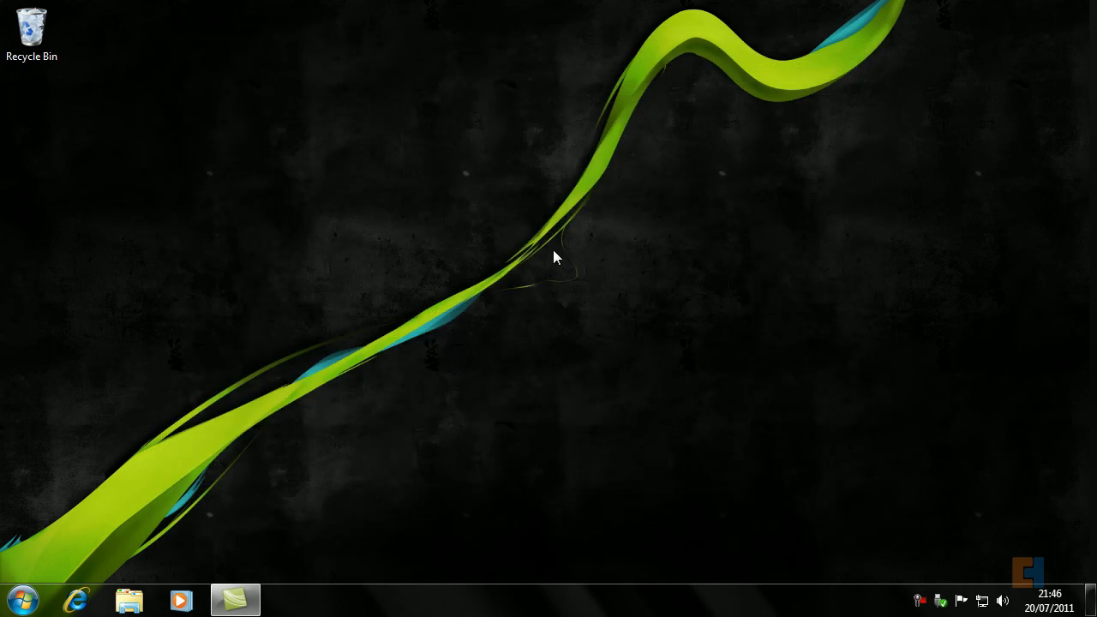